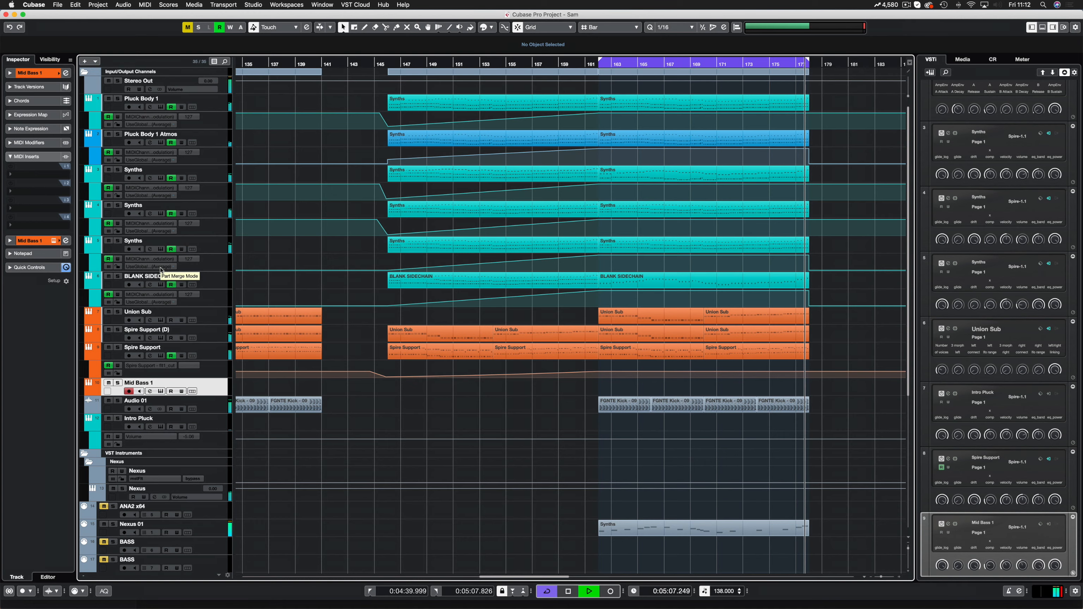
# Open the MixConsole and solo the Synths group channel for playback, with its peak level reset
pyautogui.press('space')
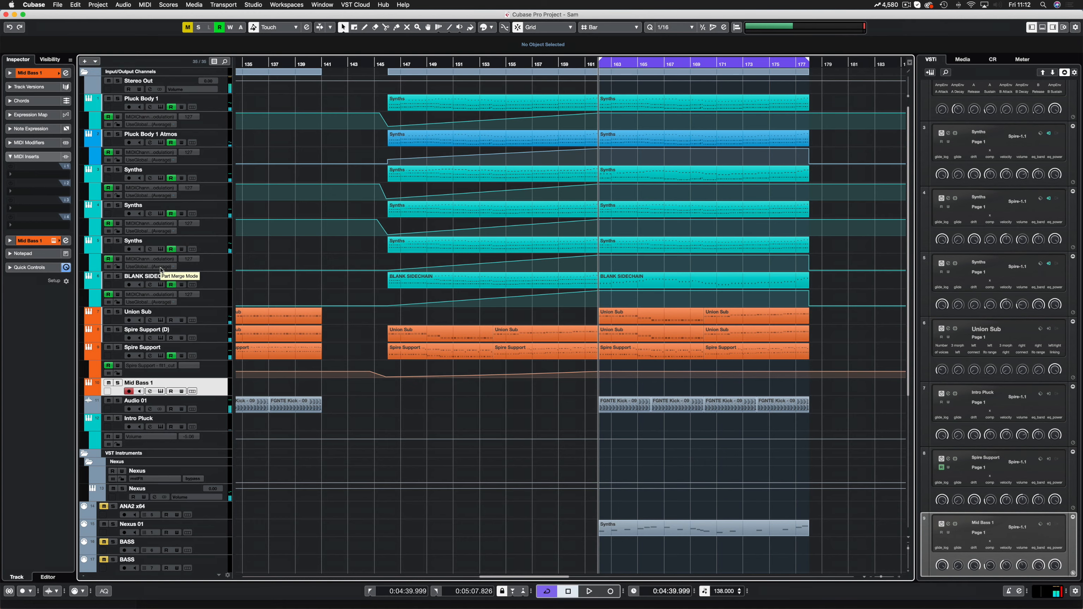
pyautogui.press('F3')
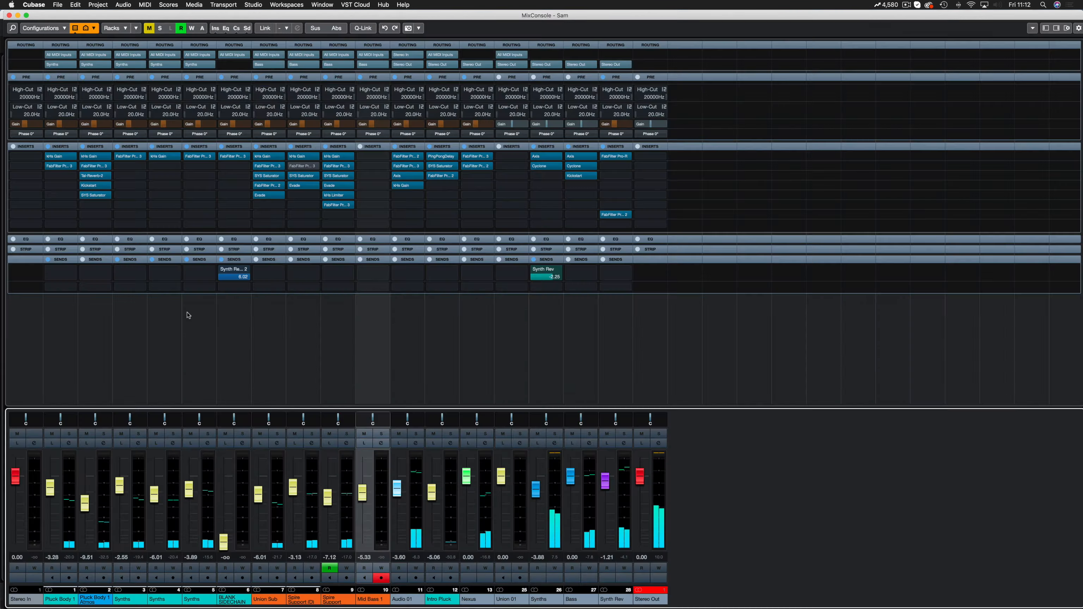
pyautogui.click(560, 434)
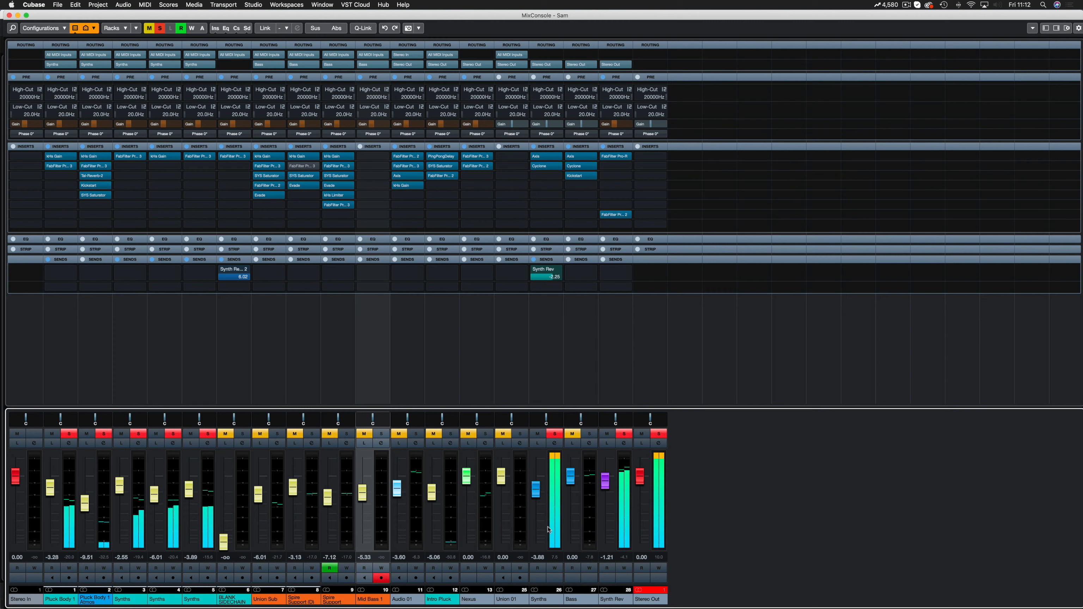
pyautogui.click(555, 576)
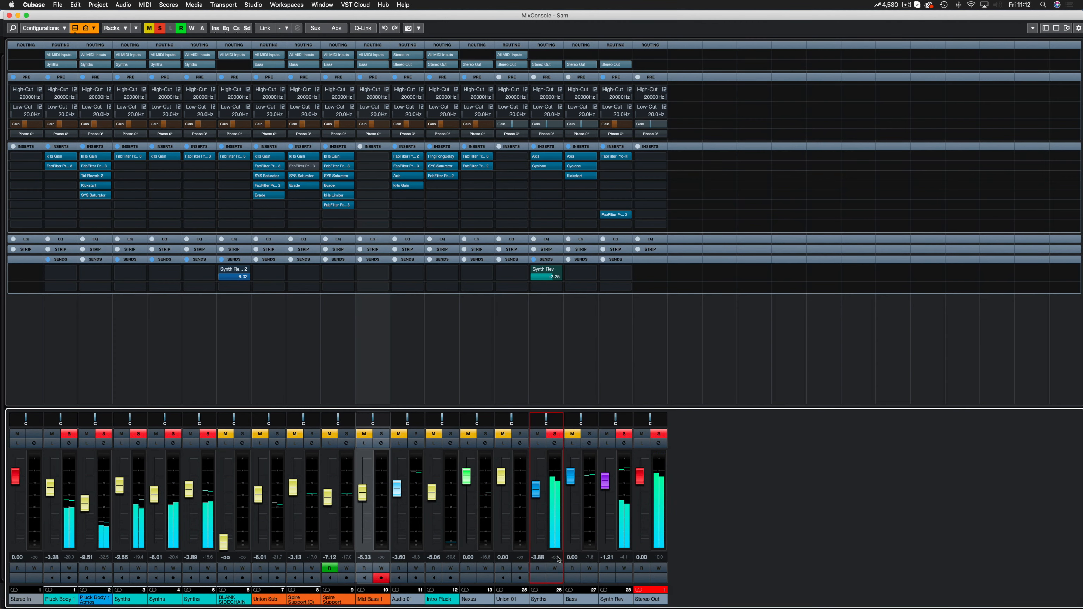
# Compare the Synths group with its Cyclone insert bypassed and active, and close the plug-in
pyautogui.doubleClick(541, 167)
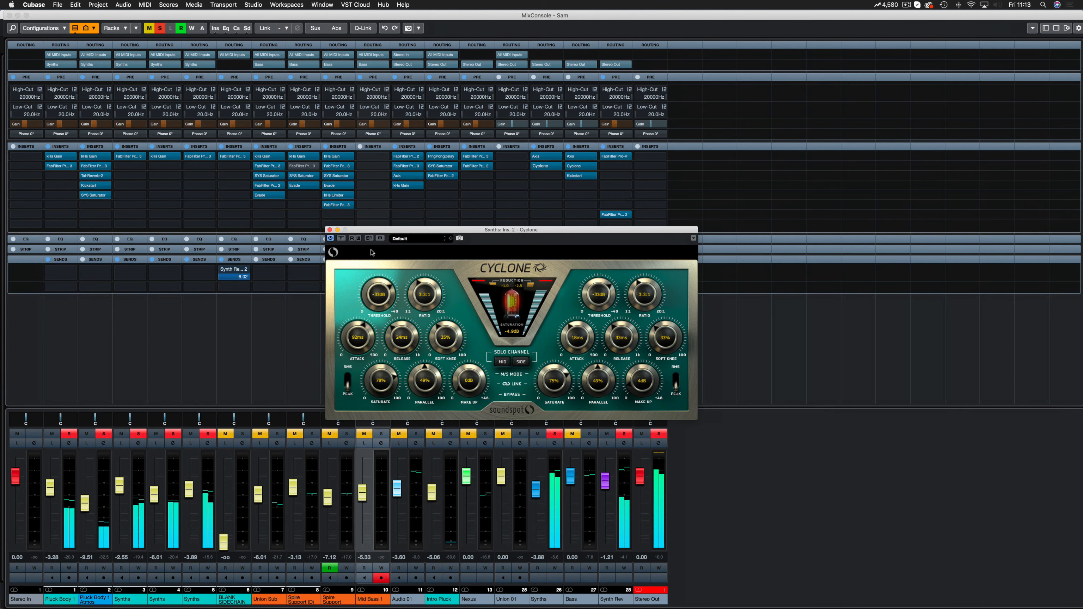
pyautogui.click(342, 238)
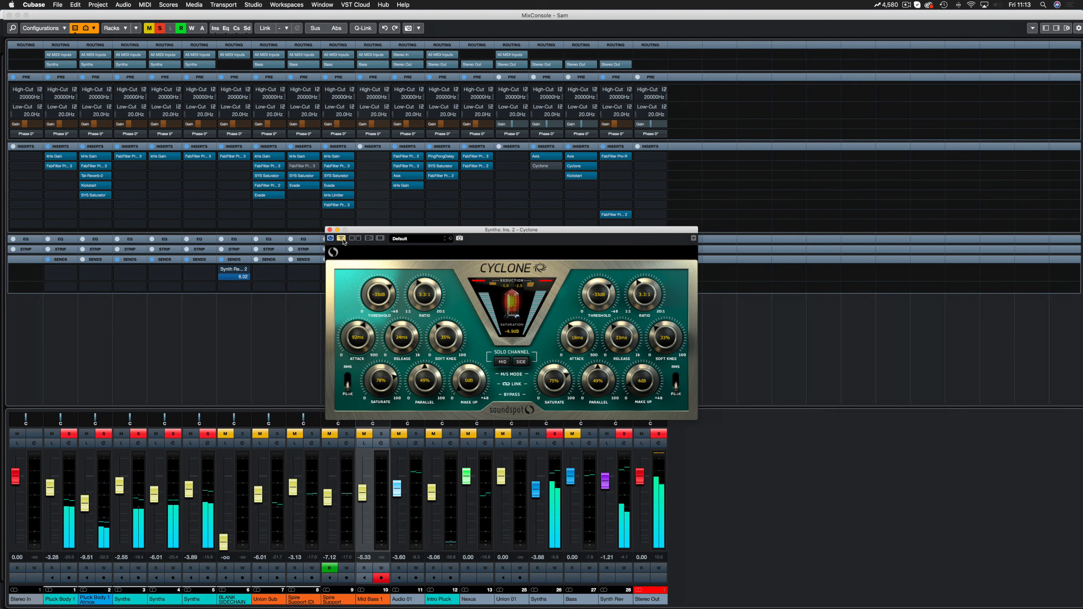
pyautogui.click(341, 238)
pyautogui.click(330, 229)
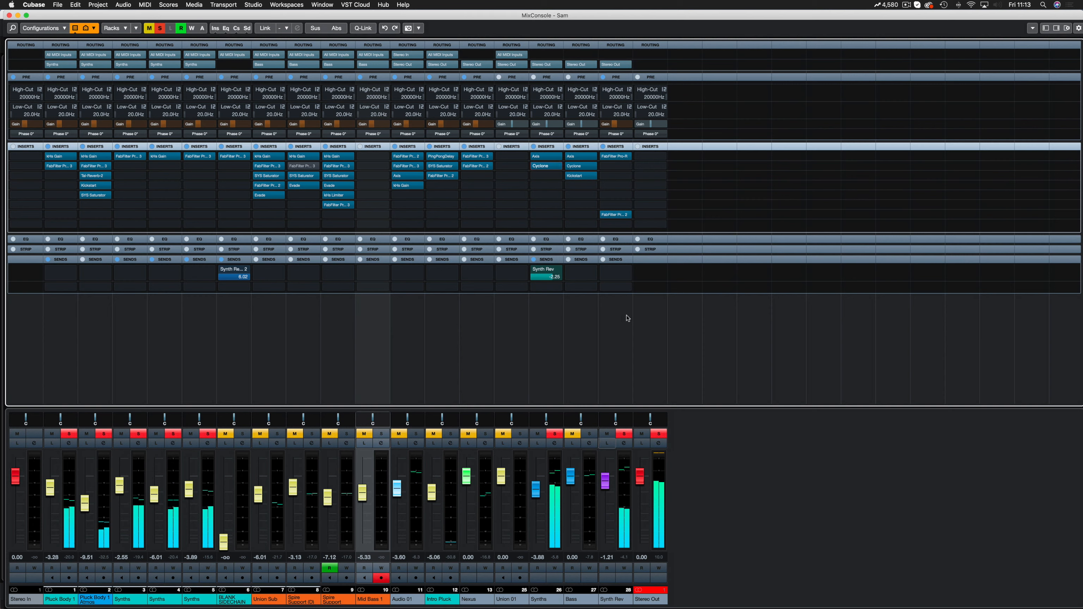
# Duplicate the FabFilter Pro-R insert into Synth Rev's second slot, with the original bypassed, and open the copy
pyautogui.click(612, 157)
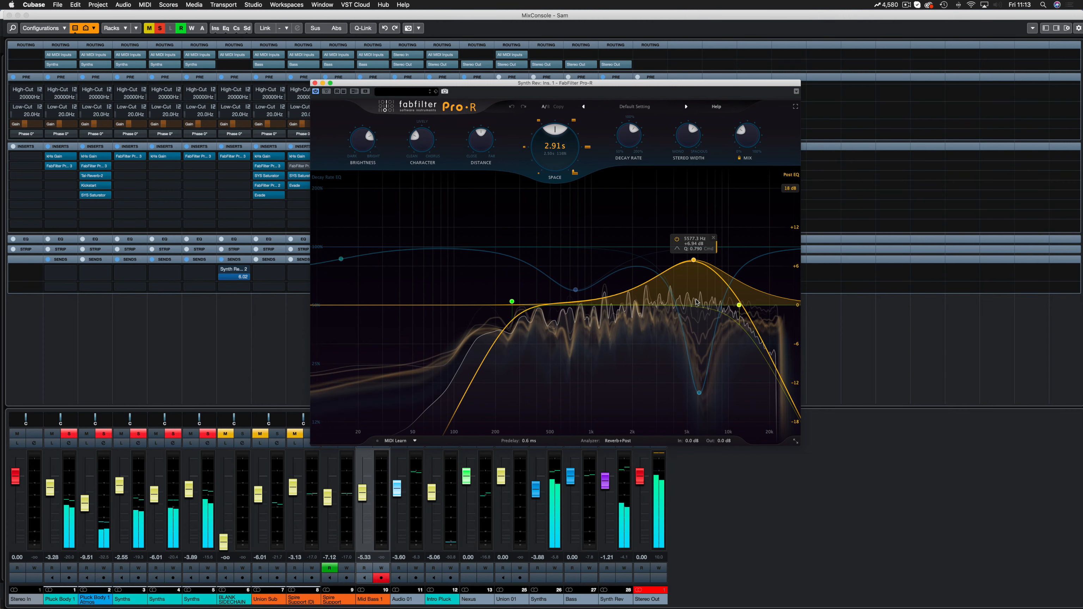
pyautogui.click(315, 83)
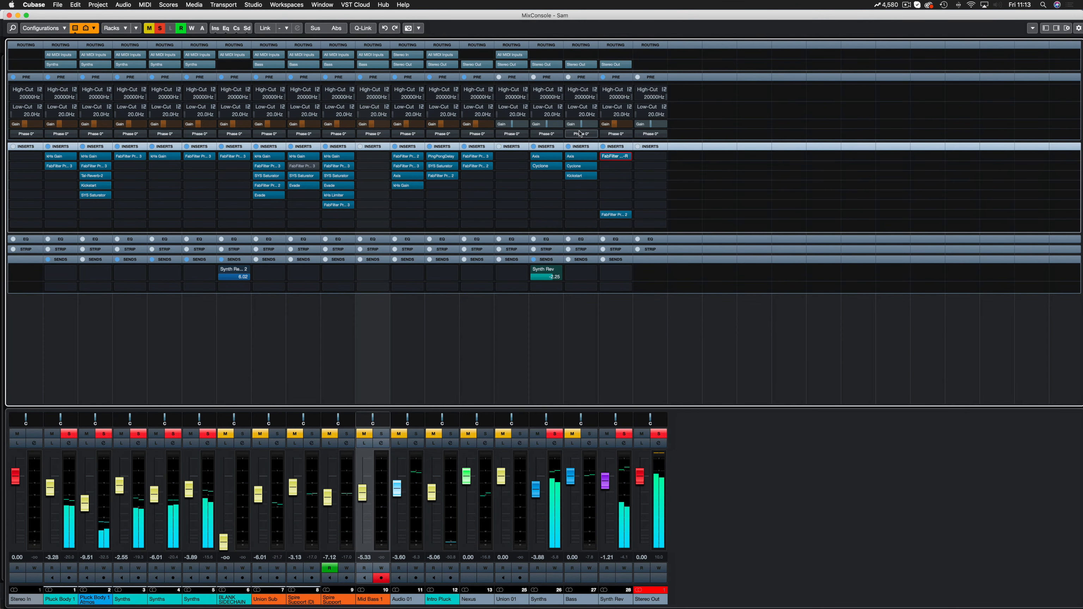
pyautogui.moveTo(616, 156); pyautogui.dragTo(617, 166)
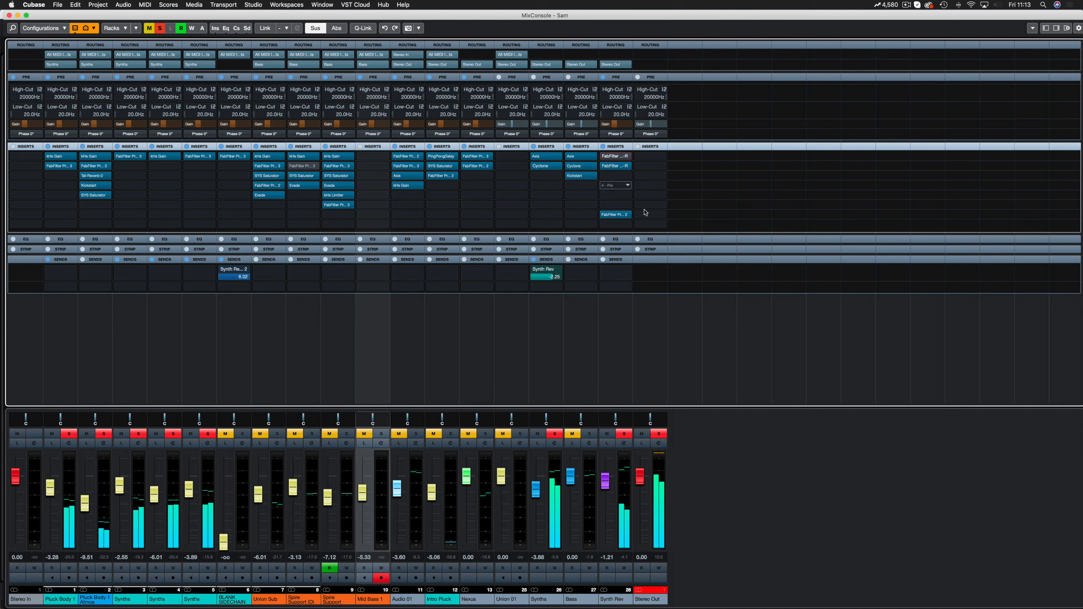
pyautogui.click(619, 164)
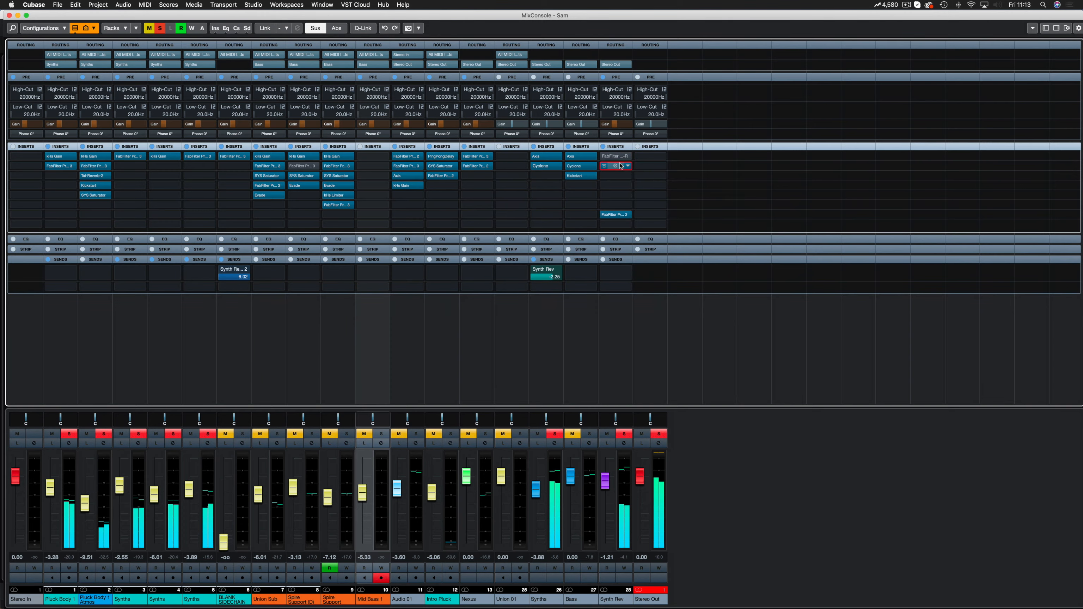
pyautogui.click(620, 166)
pyautogui.moveTo(410, 66); pyautogui.dragTo(591, 74)
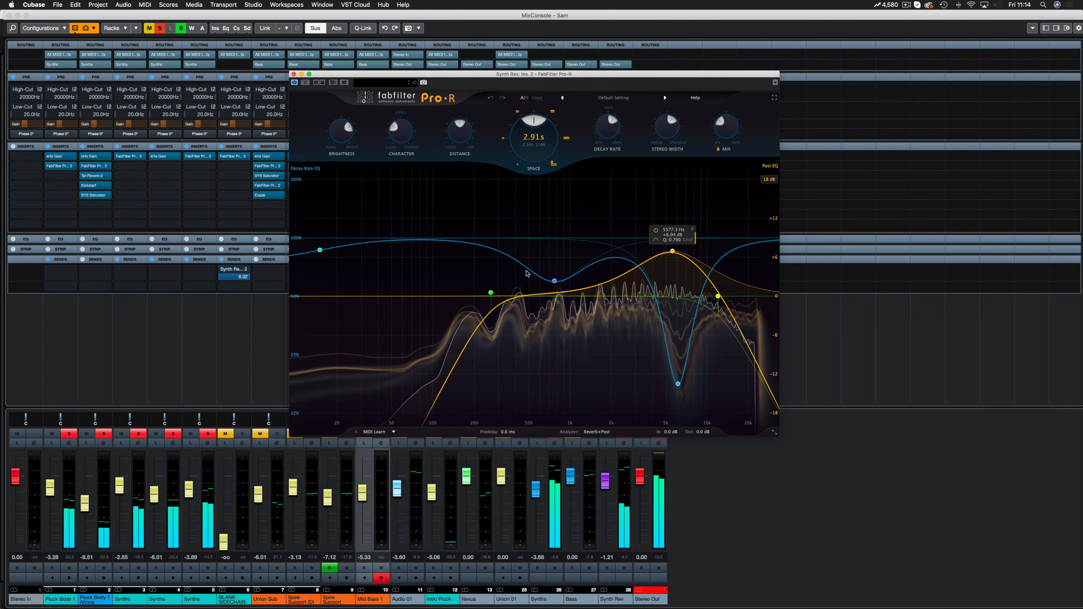
# Add a decay-rate EQ band at about 119 Hz and 73% in Pro-R, trying boosted and cut decay, and switch it off
pyautogui.click(444, 240)
pyautogui.moveTo(444, 240); pyautogui.dragTo(441, 188)
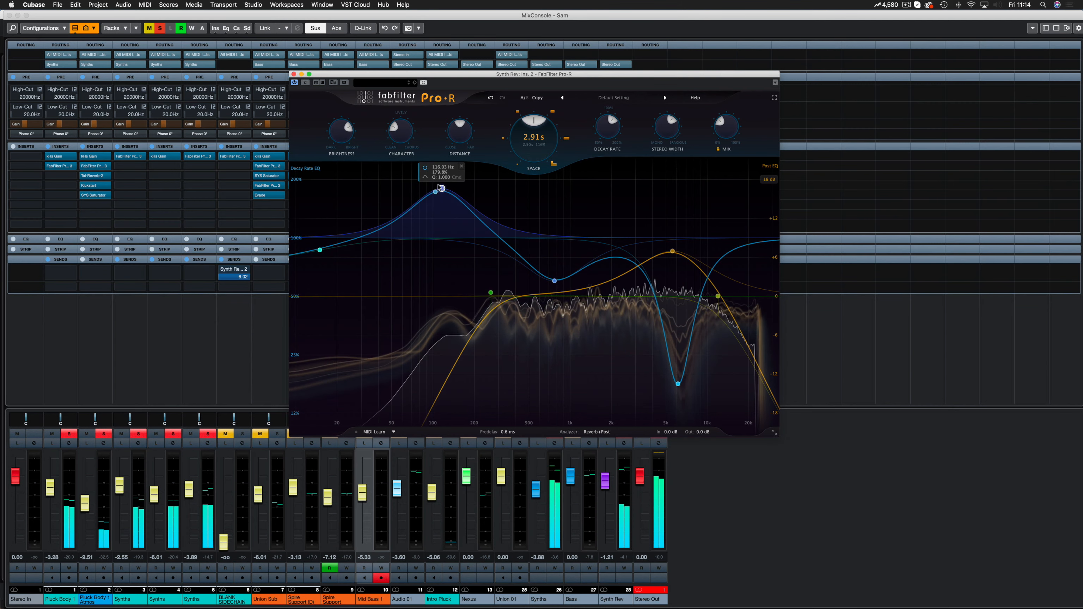
pyautogui.moveTo(442, 189); pyautogui.dragTo(437, 413)
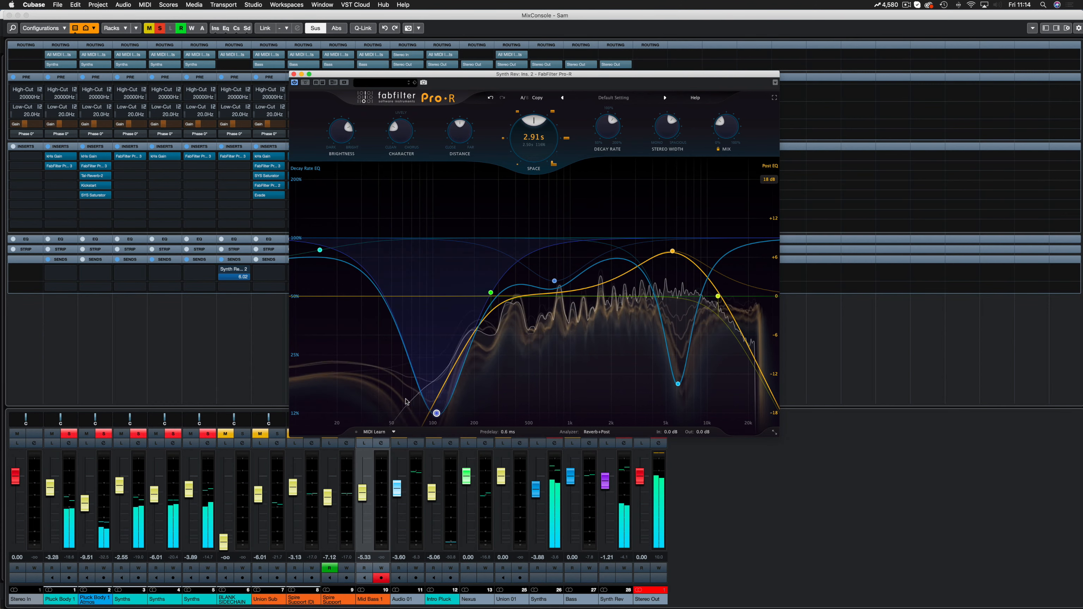
pyautogui.moveTo(436, 412); pyautogui.dragTo(442, 266)
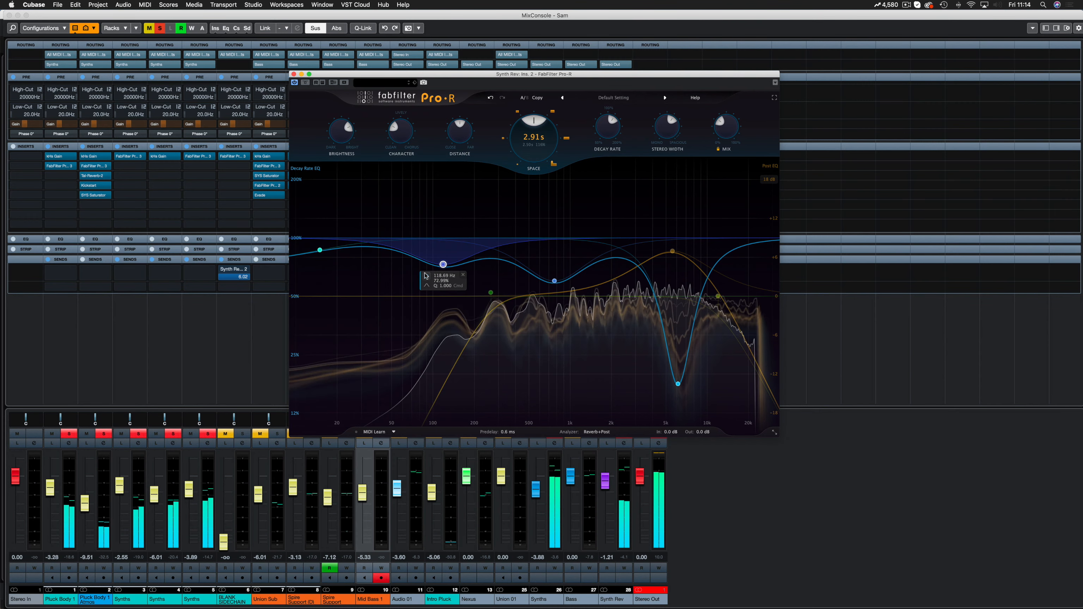
pyautogui.click(426, 275)
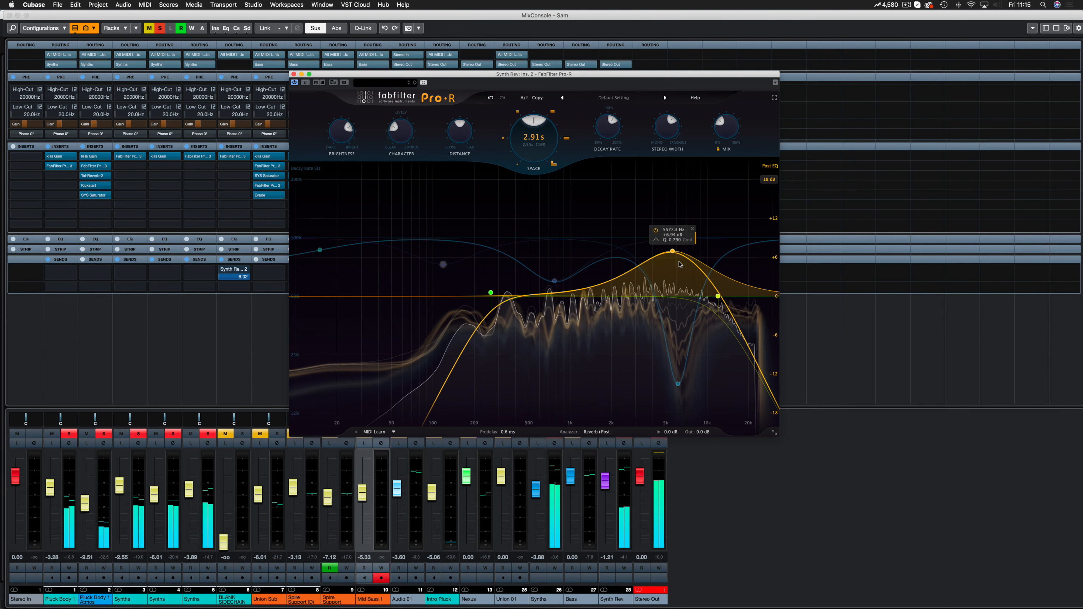
# Compare the reverb with the deep high-frequency decay-rate dip switched off and on
pyautogui.click(677, 383)
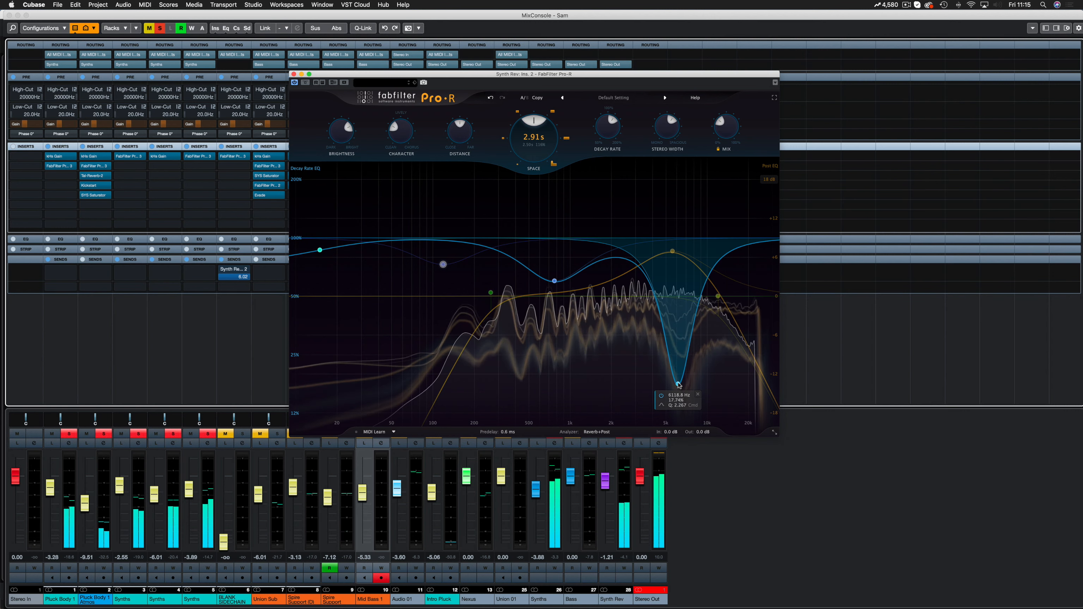
pyautogui.click(661, 396)
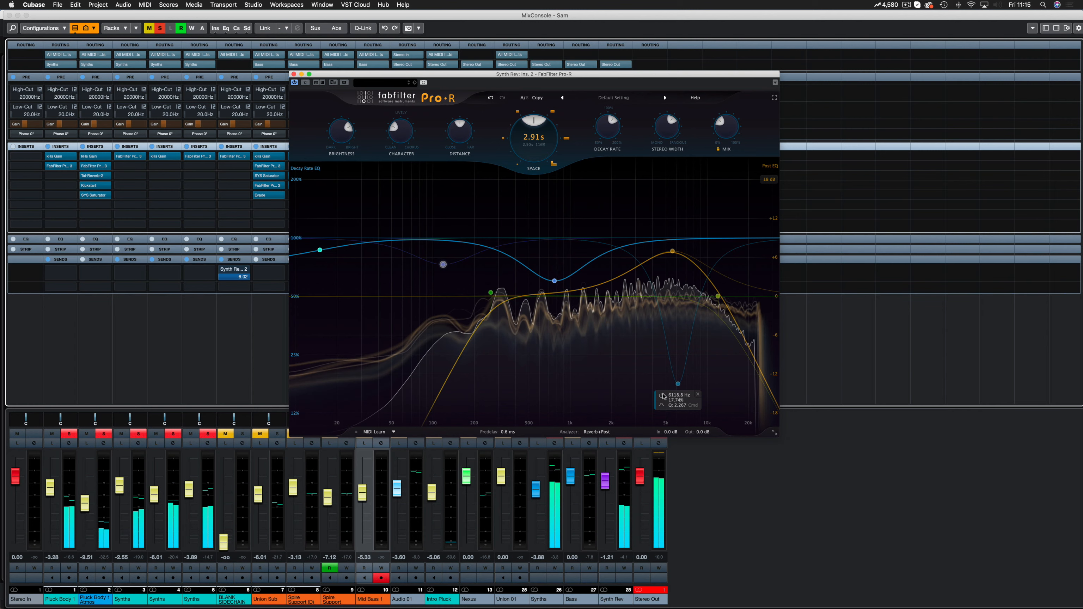
pyautogui.click(662, 396)
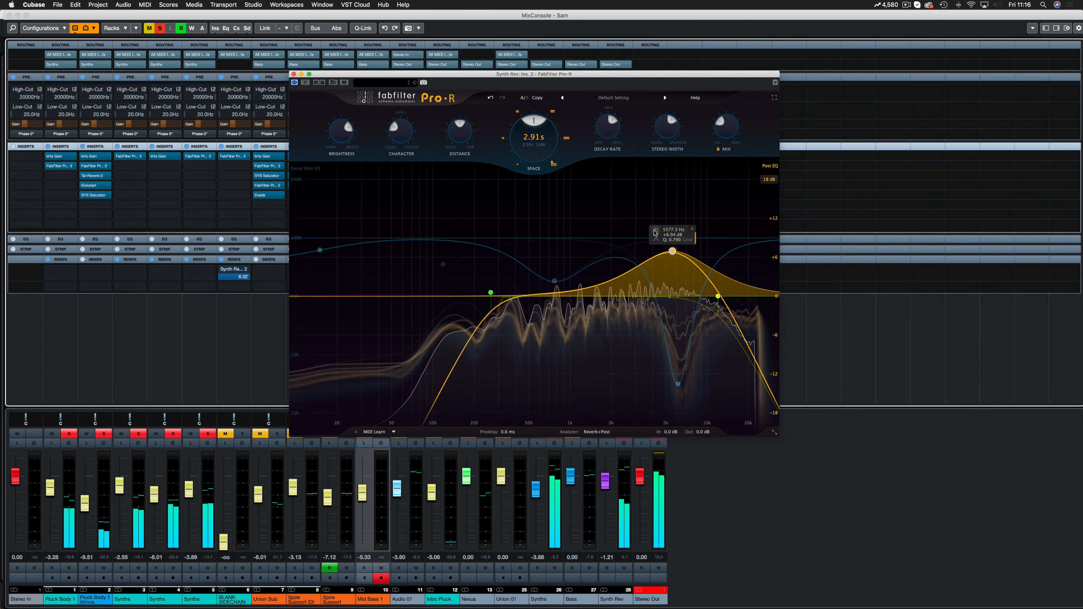
# Compare the reverb with the high-frequency post-EQ boost off and on, and close Pro-R
pyautogui.click(655, 230)
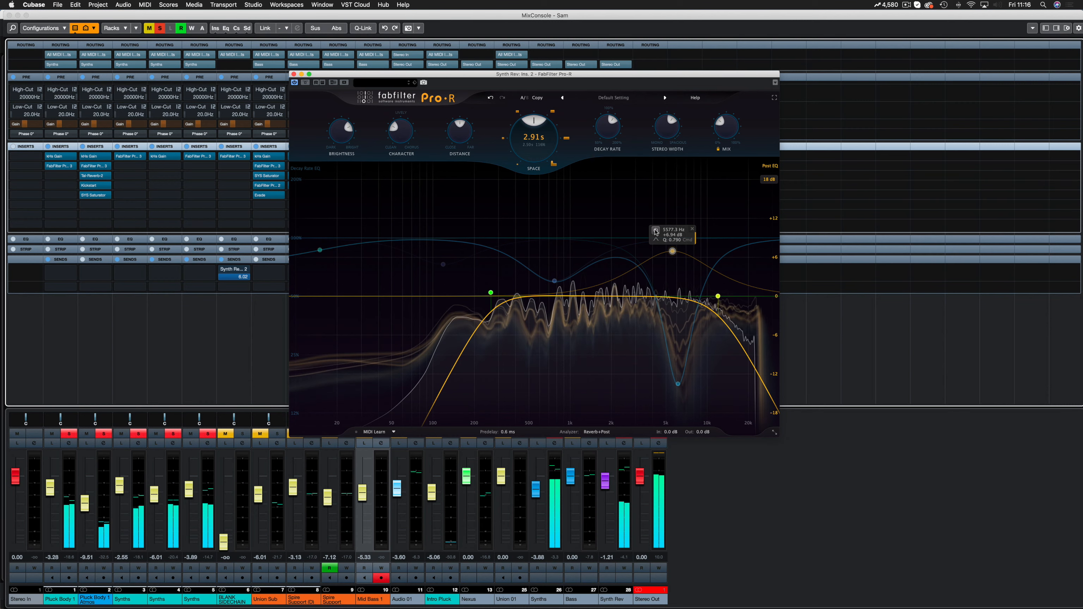
pyautogui.click(655, 230)
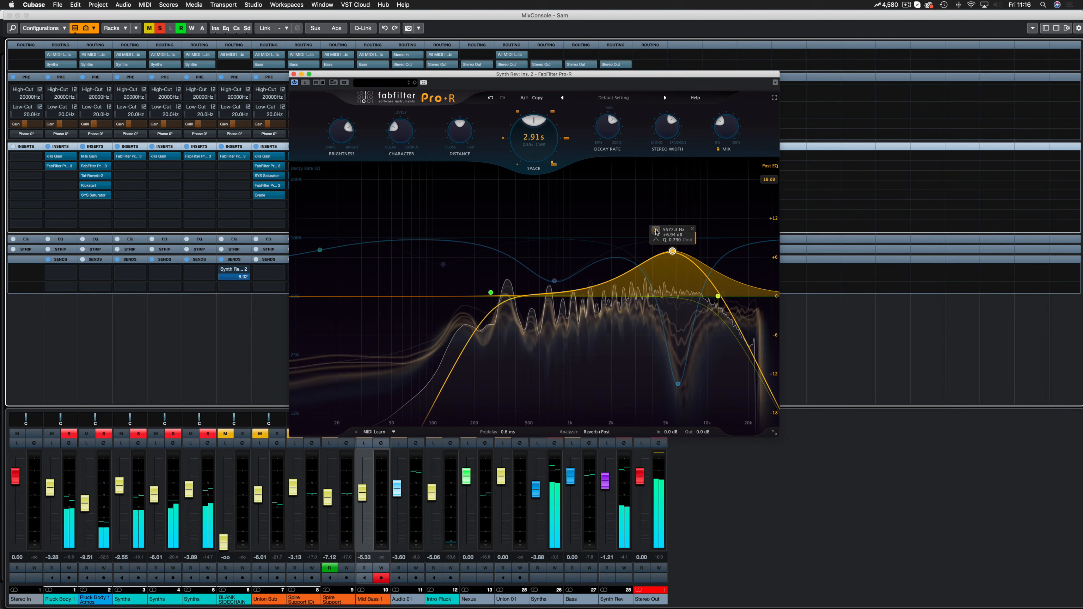
pyautogui.click(656, 231)
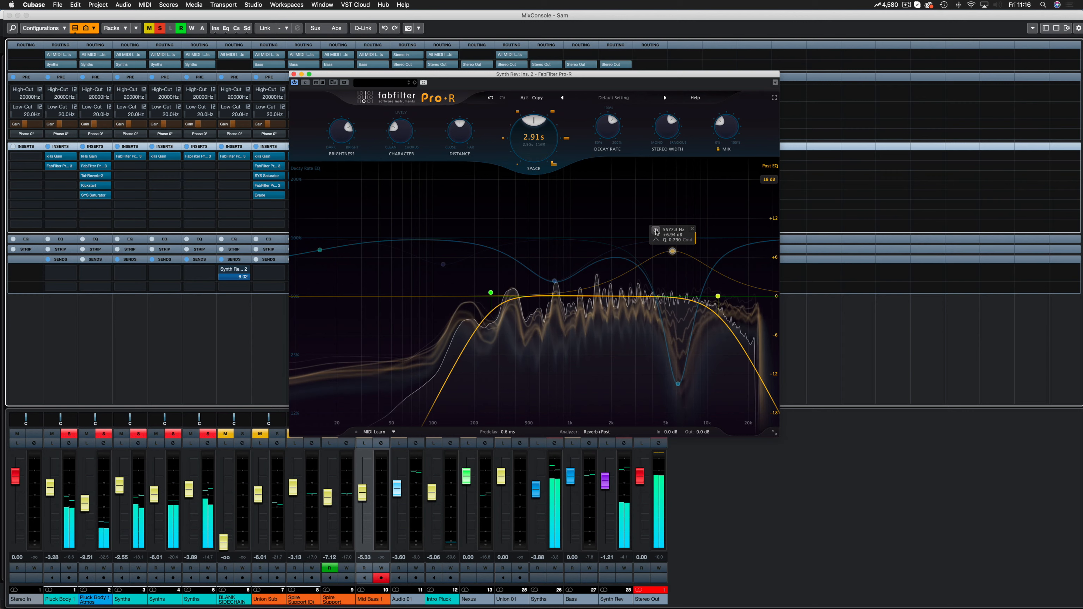
pyautogui.click(656, 230)
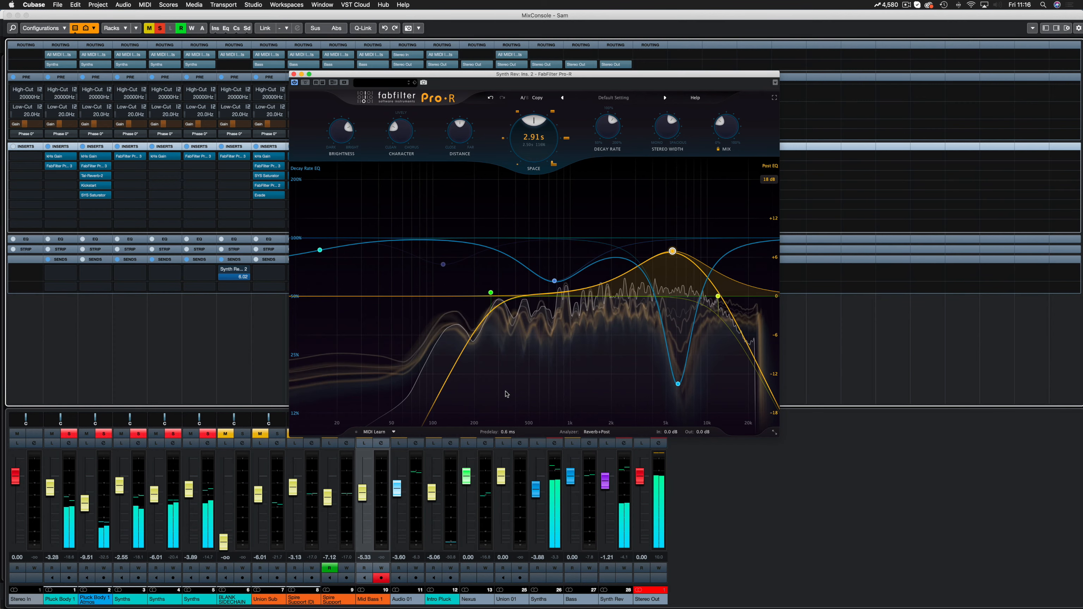
pyautogui.click(294, 73)
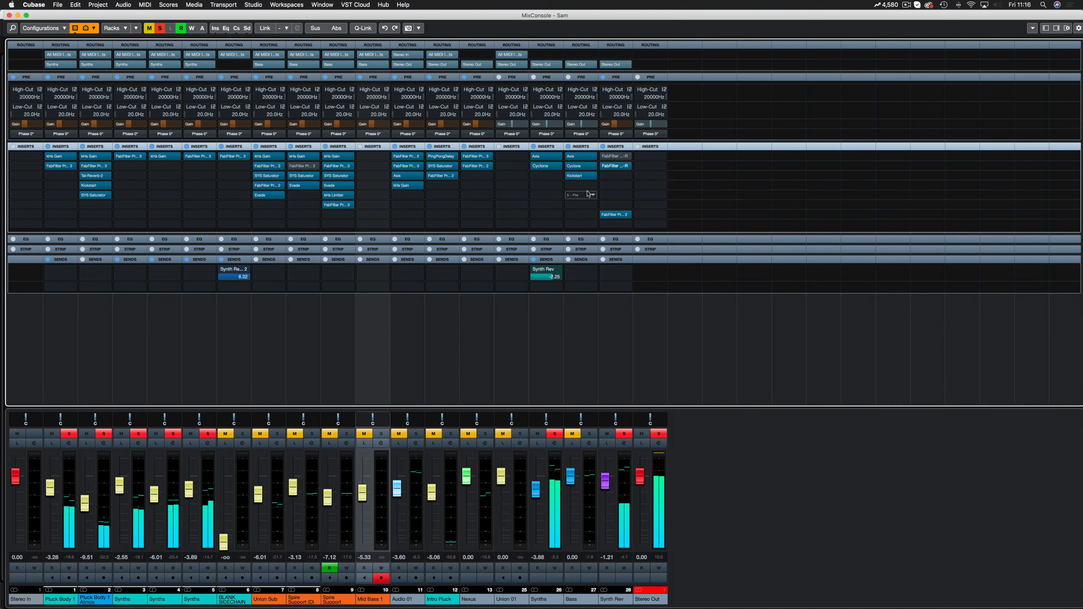
# Open FabFilter Pro-C 2 on Synth Rev and solo the BLANK SIDECHAIN channel so it triggers the compressor
pyautogui.click(614, 215)
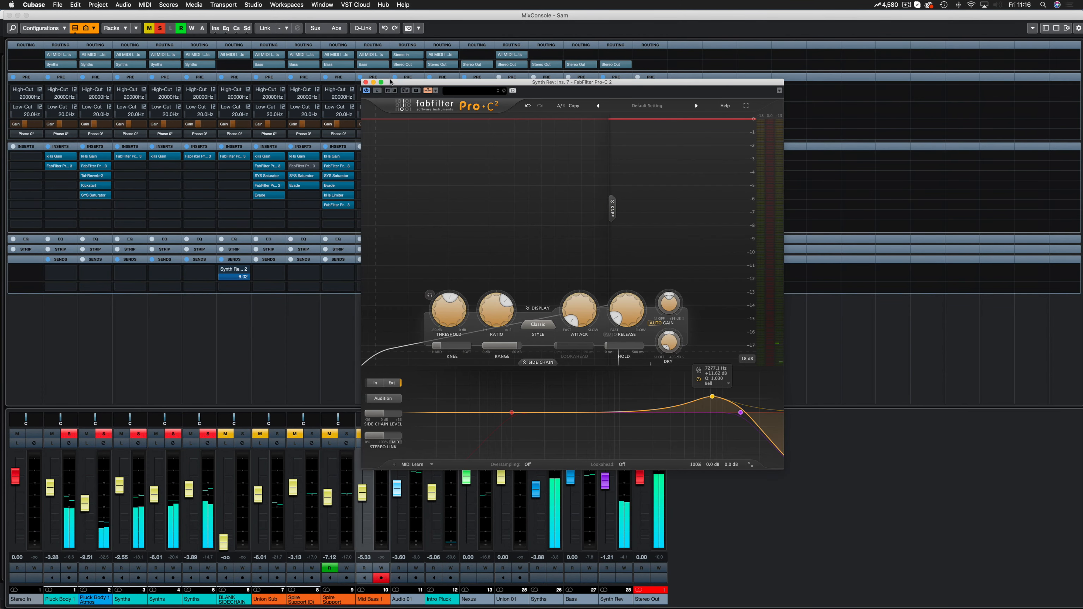
pyautogui.click(242, 434)
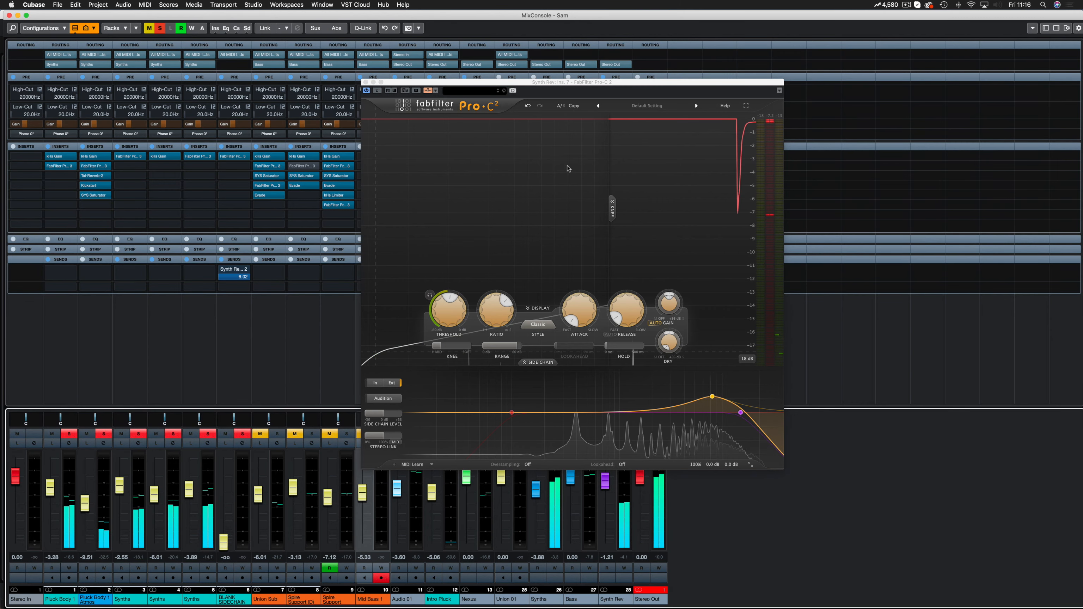
pyautogui.moveTo(632, 84); pyautogui.dragTo(733, 73)
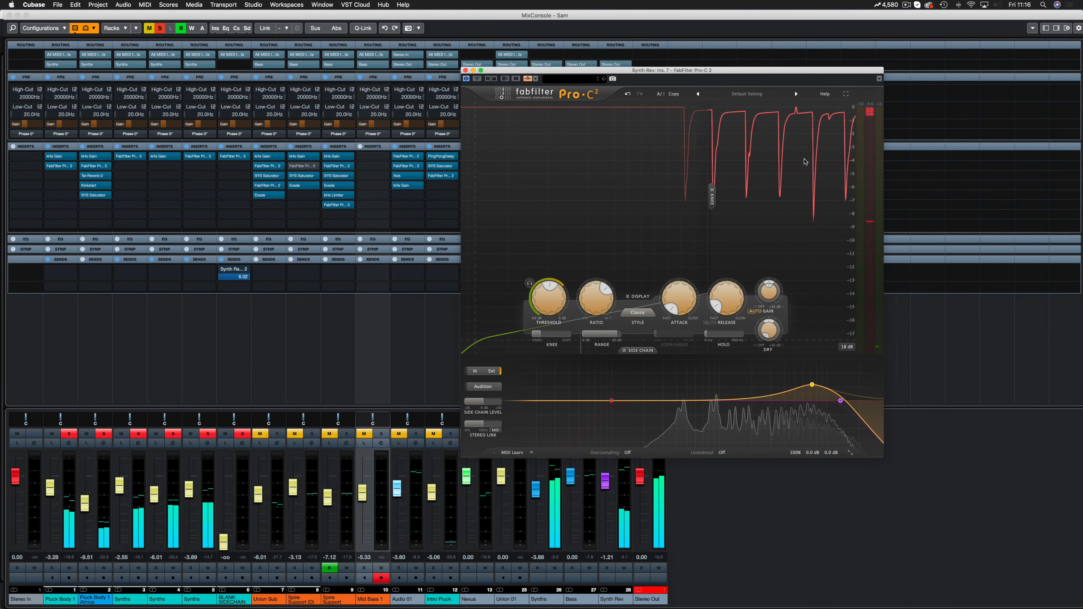
pyautogui.moveTo(810, 384)
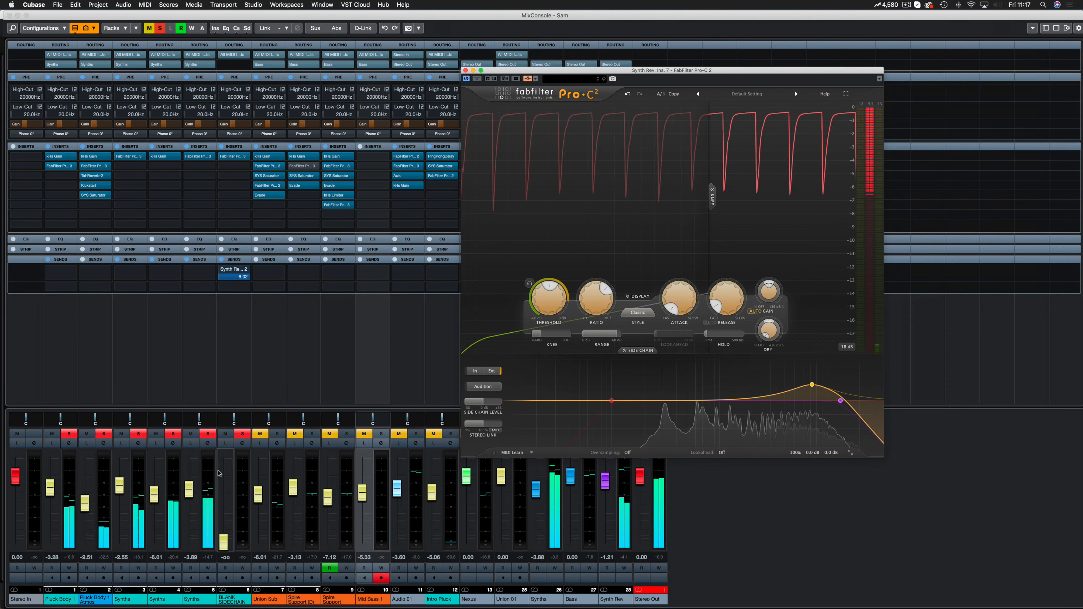
# Open the BLANK SIDECHAIN part around bar 163 in the Key Editor, showing all its notes beside the Pro-C 2 window
pyautogui.click(9, 15)
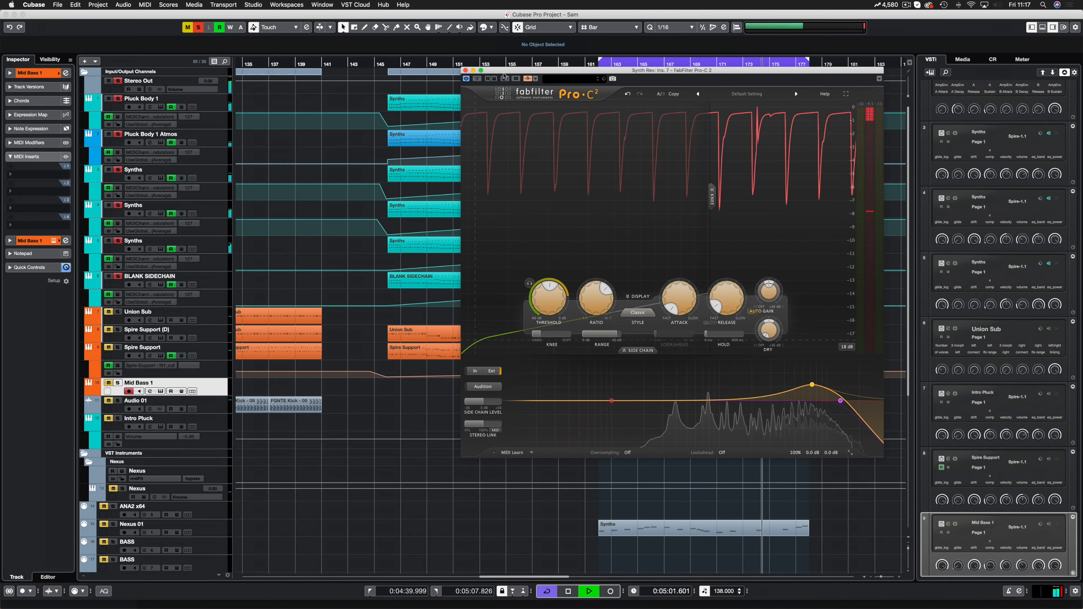
pyautogui.moveTo(524, 71); pyautogui.dragTo(875, 134)
pyautogui.doubleClick(643, 281)
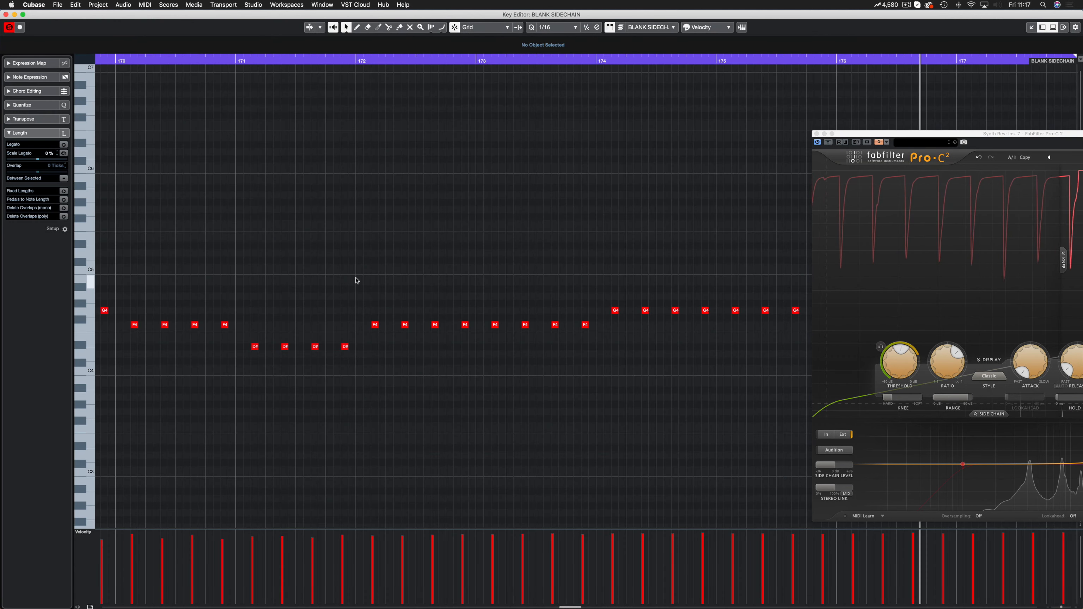
pyautogui.press('g')
pyautogui.press('g')
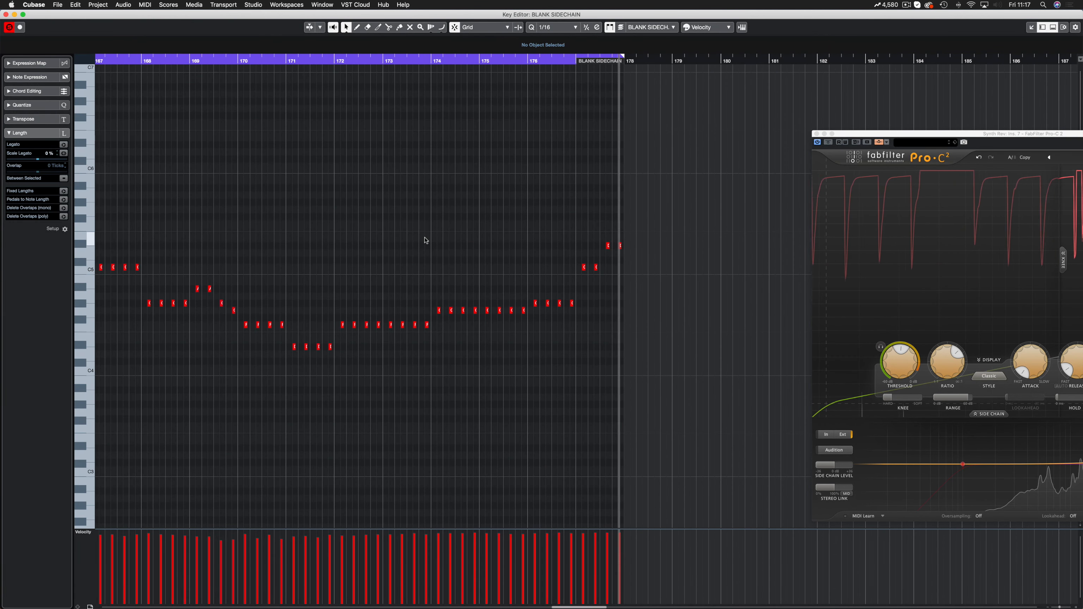
pyautogui.press('g')
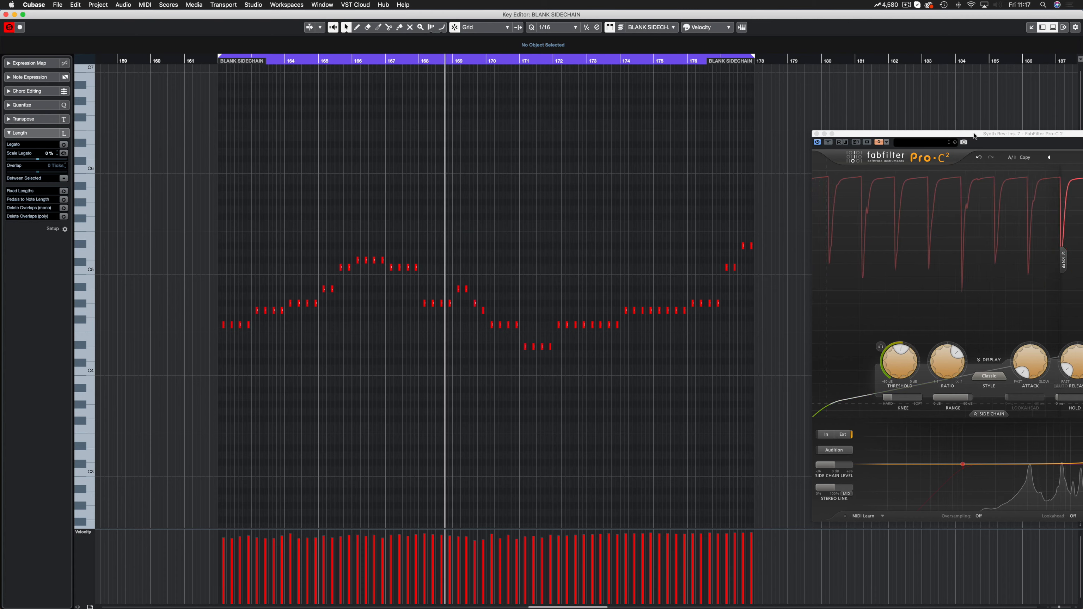
pyautogui.moveTo(973, 136); pyautogui.dragTo(803, 110)
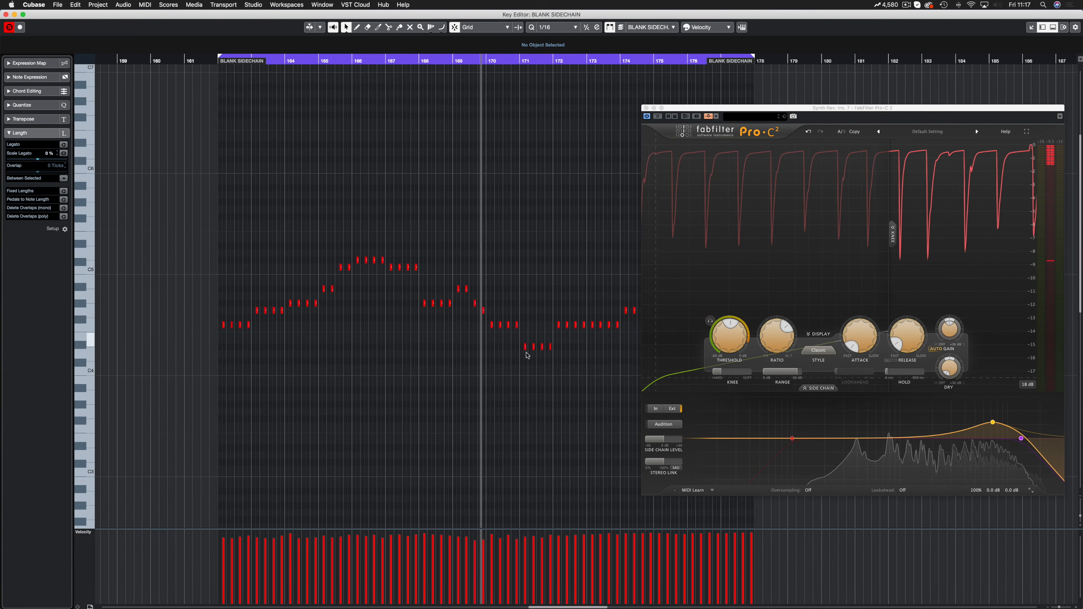
# Try removing the four lowest trigger notes around bar 171 during playback, and undo the removal
pyautogui.click(559, 324)
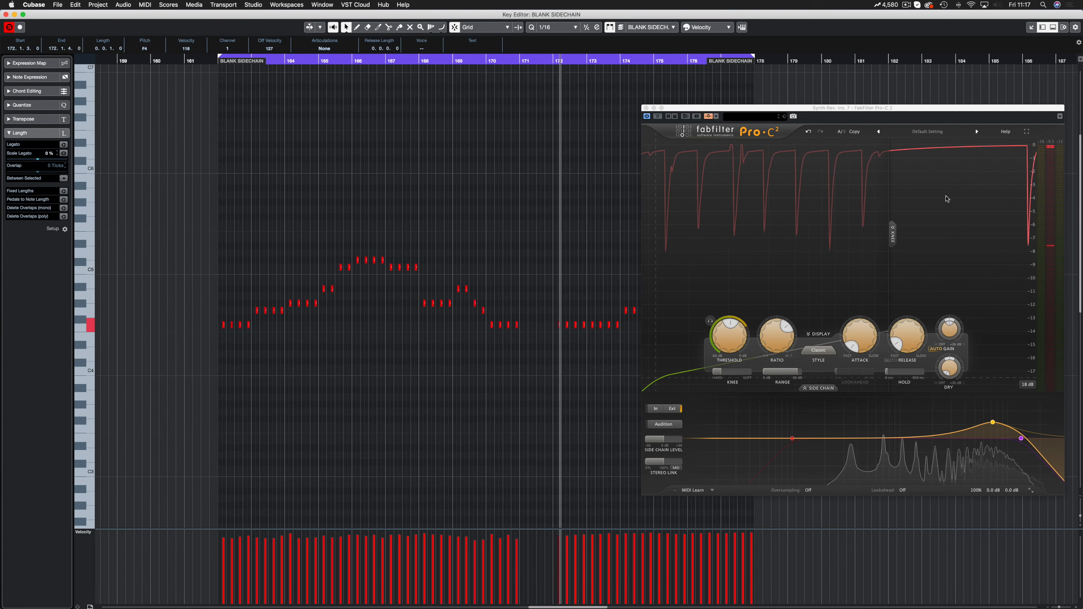
pyautogui.press('super+z')
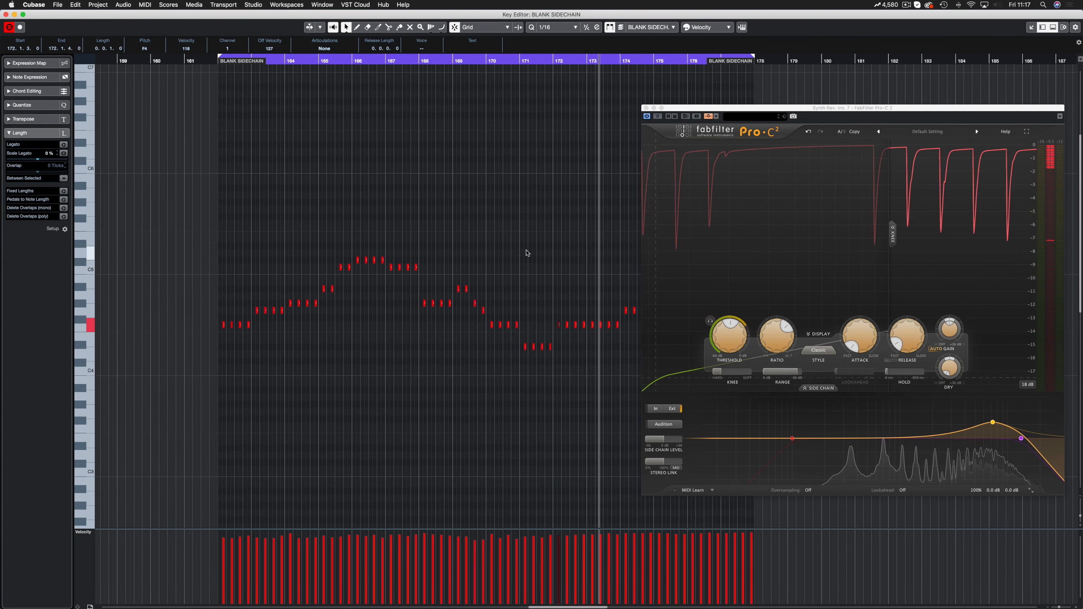
# Leave the Key Editor, return to the mixer, and reopen Pro-C 2 from the Synth Rev channel in the middle of the view
pyautogui.press('Return')
pyautogui.click(646, 108)
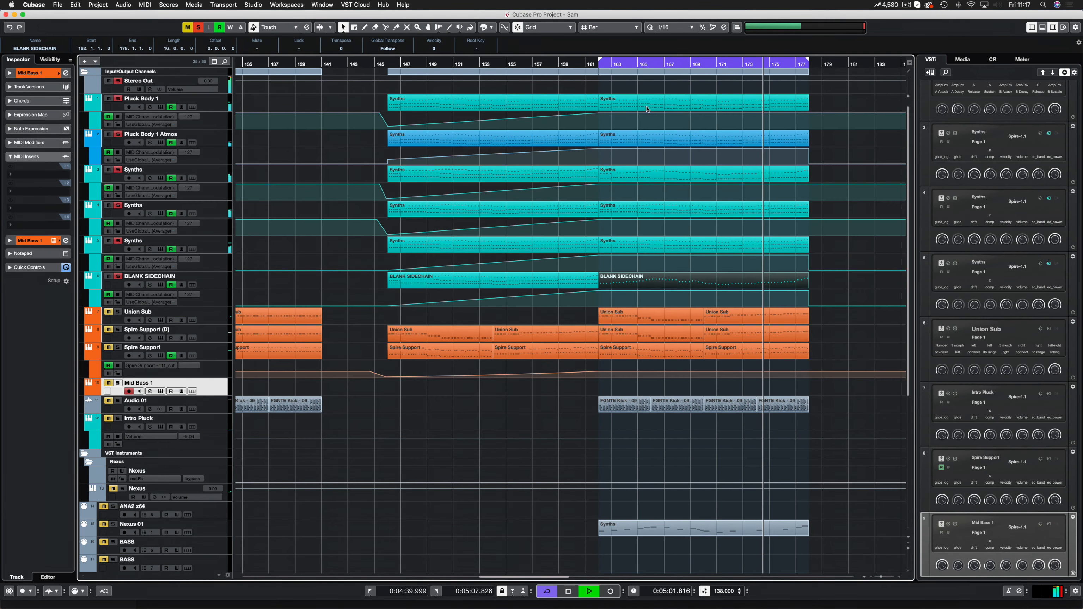
pyautogui.press('F3')
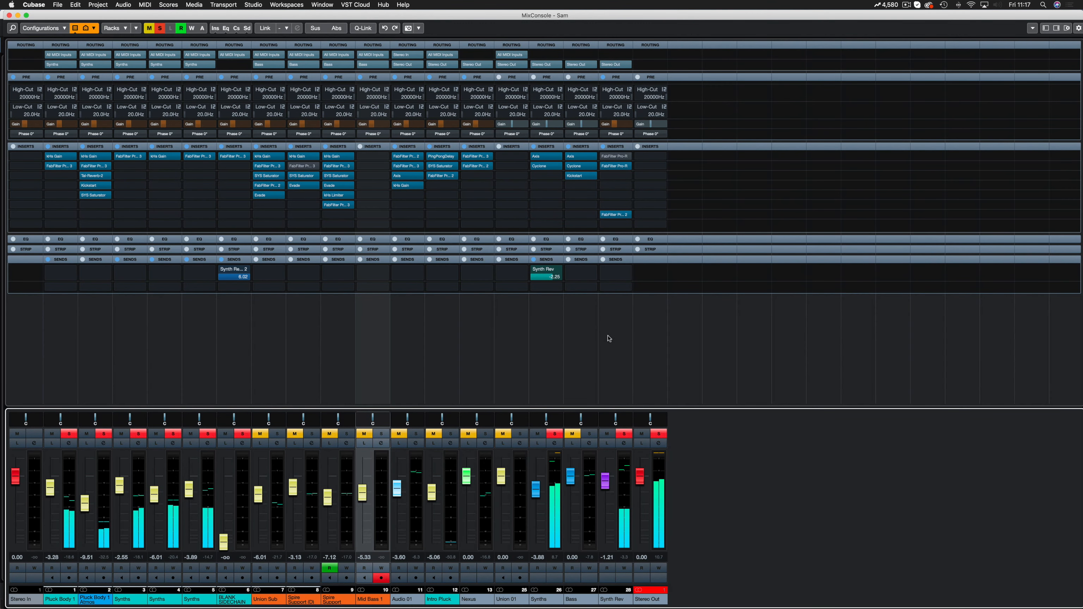
pyautogui.click(614, 213)
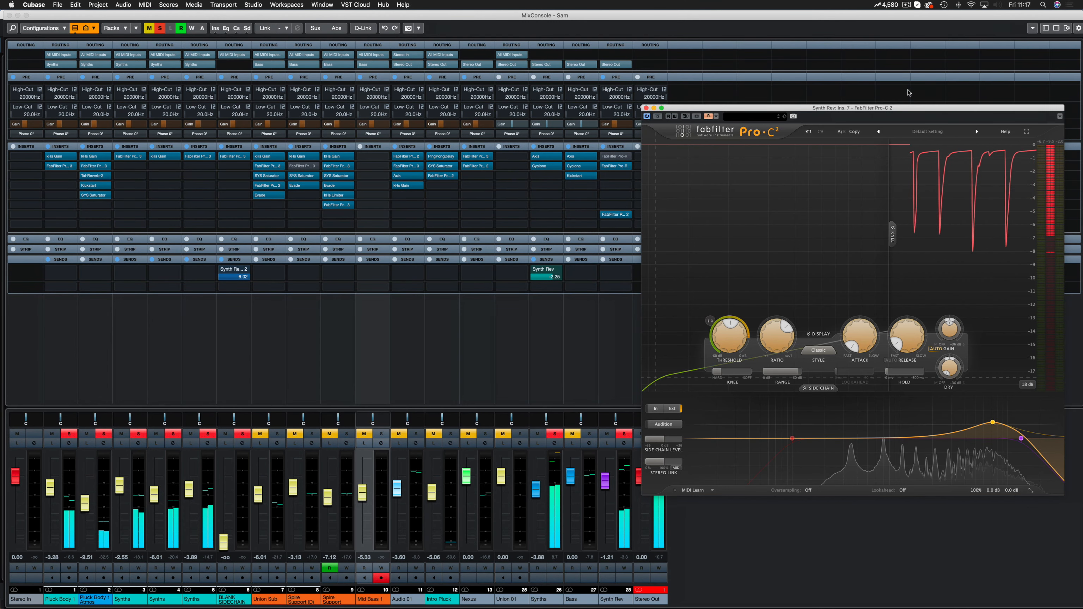
pyautogui.moveTo(903, 107); pyautogui.dragTo(676, 106)
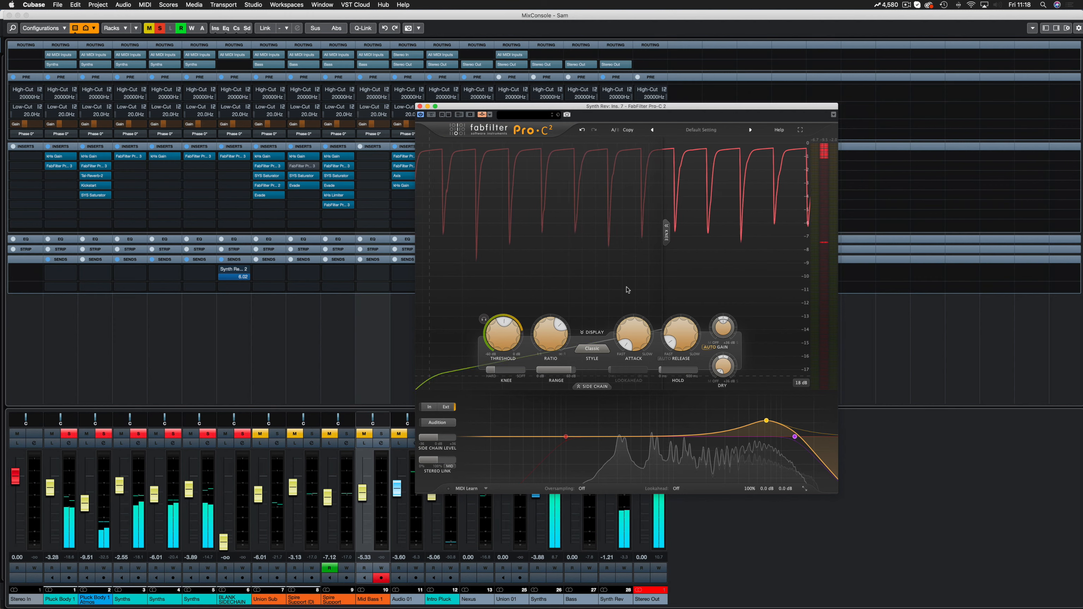
# Compare the ducked reverb with Pro-C 2 bypassed and active, and examine its release and hold settings
pyautogui.moveTo(775, 426)
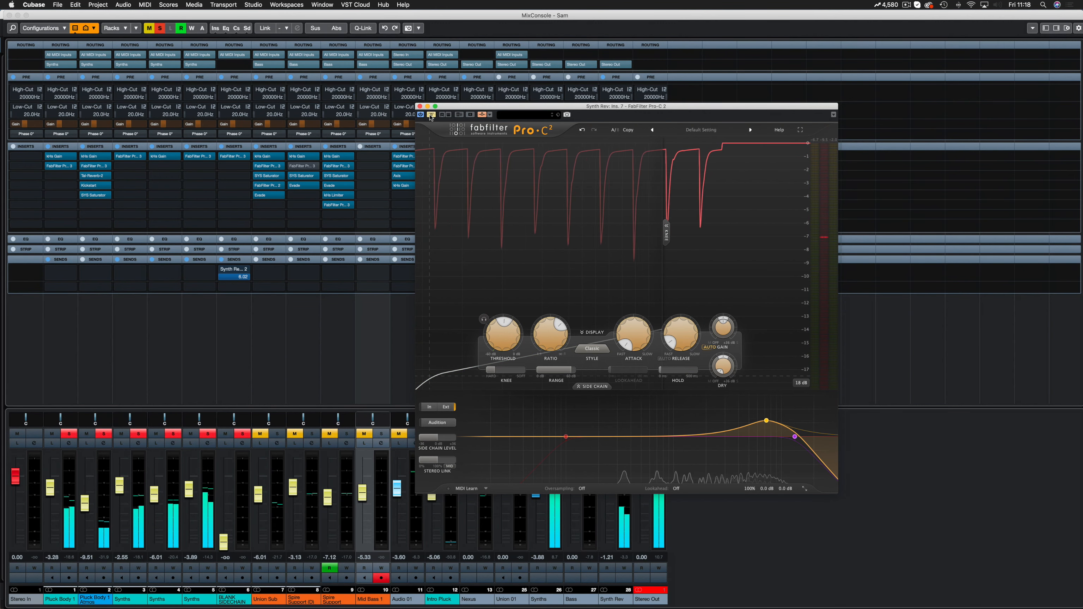
pyautogui.click(431, 116)
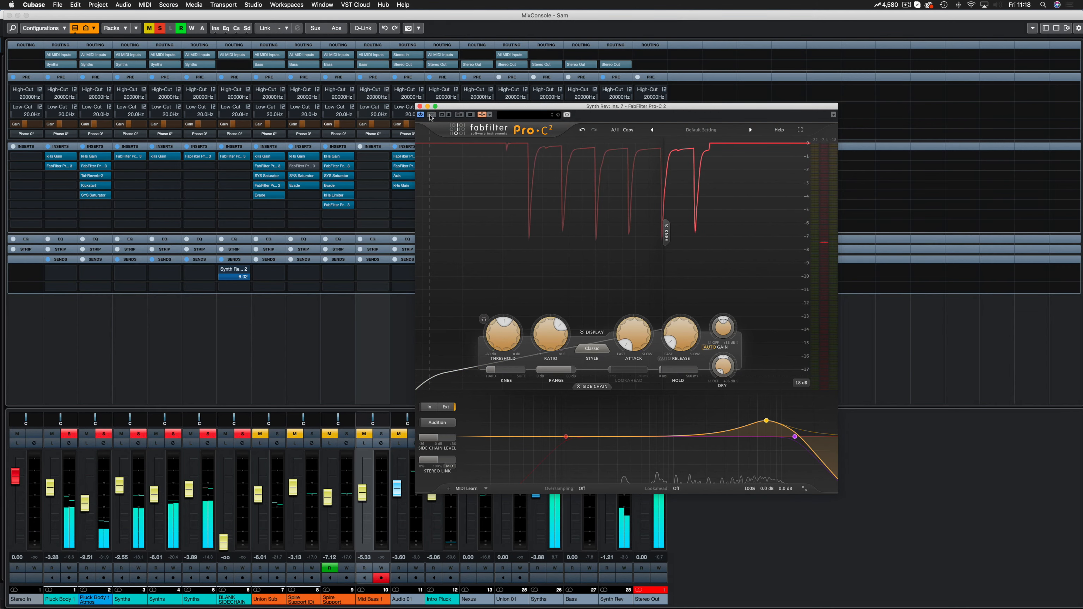
pyautogui.moveTo(677, 331)
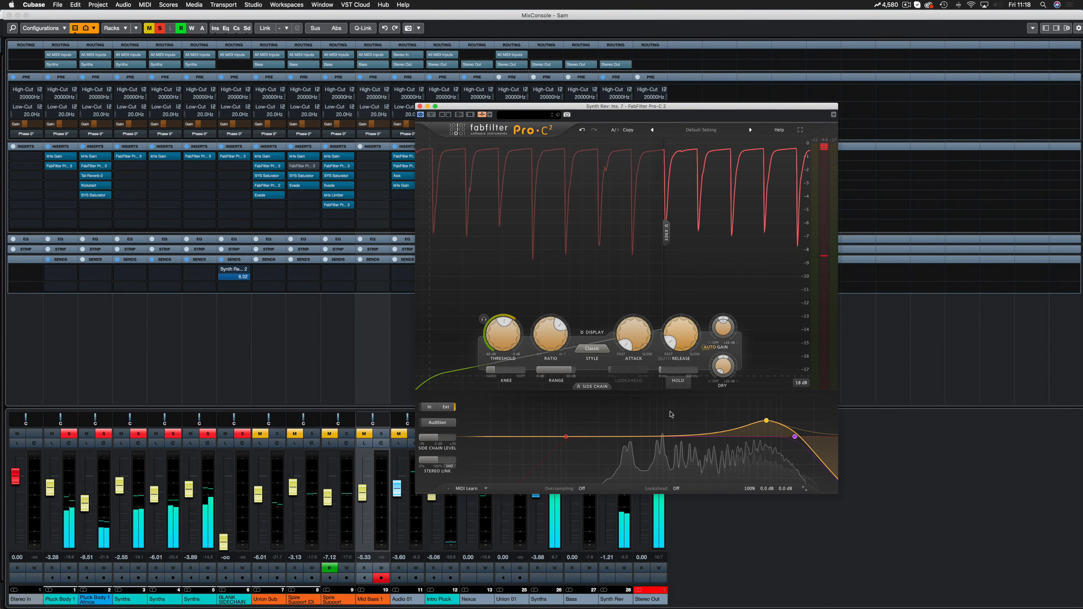
pyautogui.moveTo(680, 373)
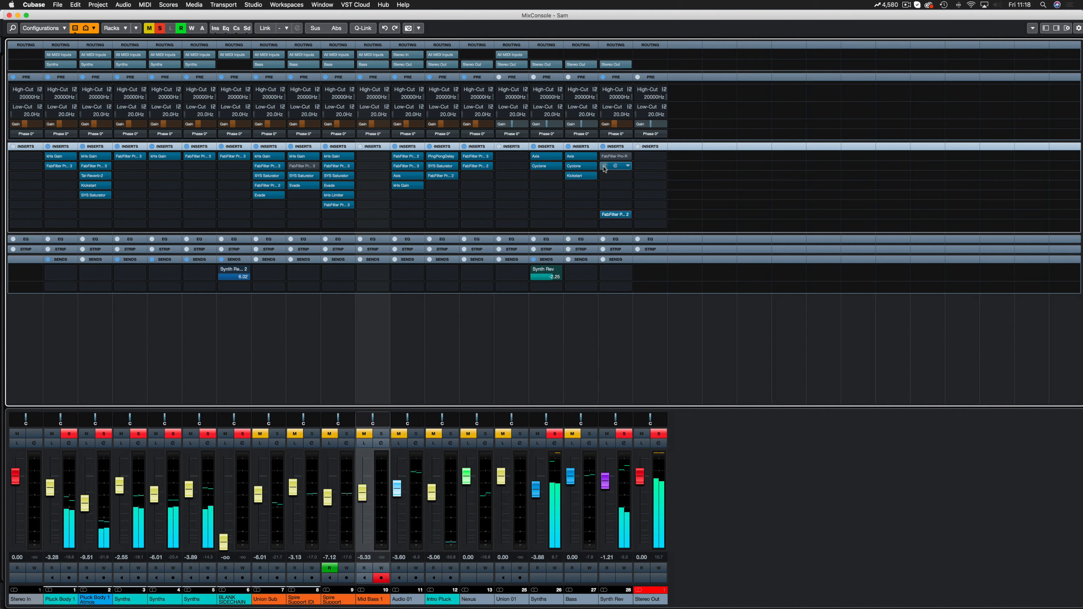
# Review Pro-R's high-frequency post-EQ boost and the decay-rate cut beneath it on Synth Rev, and close the plugin
pyautogui.click(615, 165)
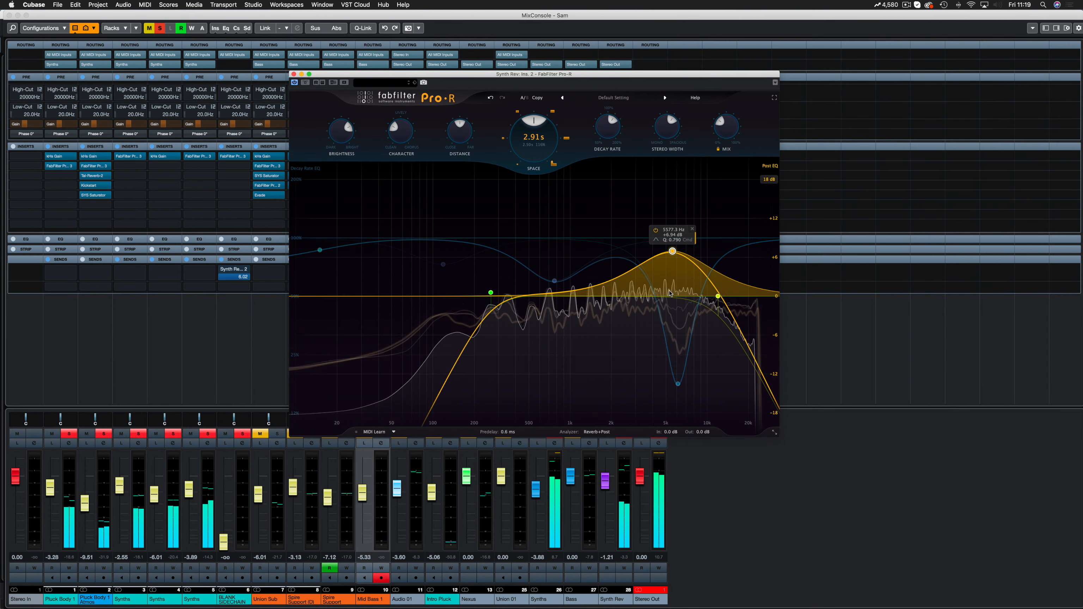
pyautogui.moveTo(690, 363)
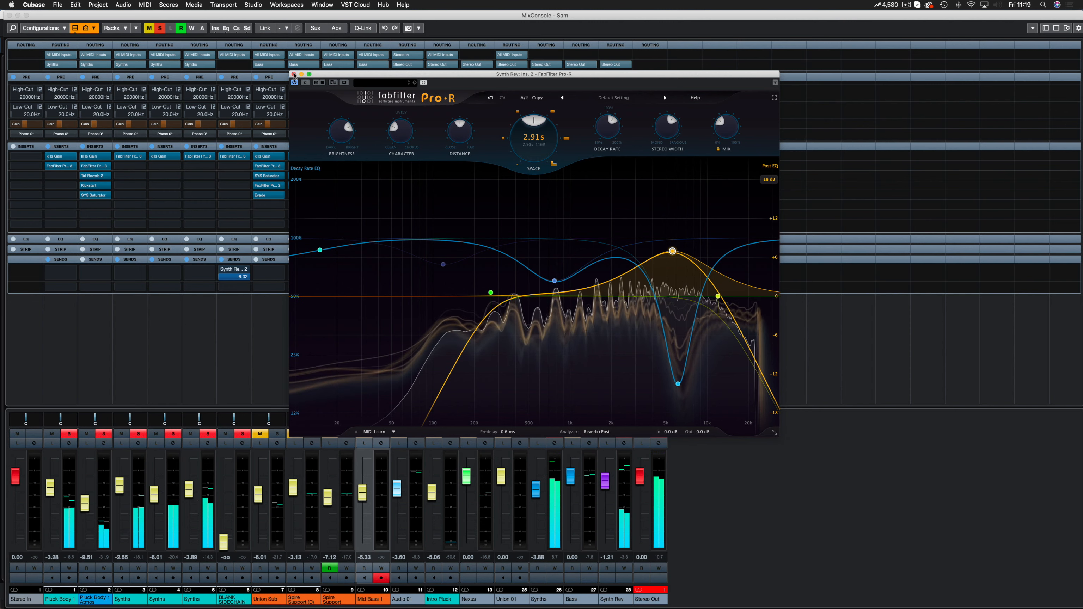
pyautogui.click(293, 74)
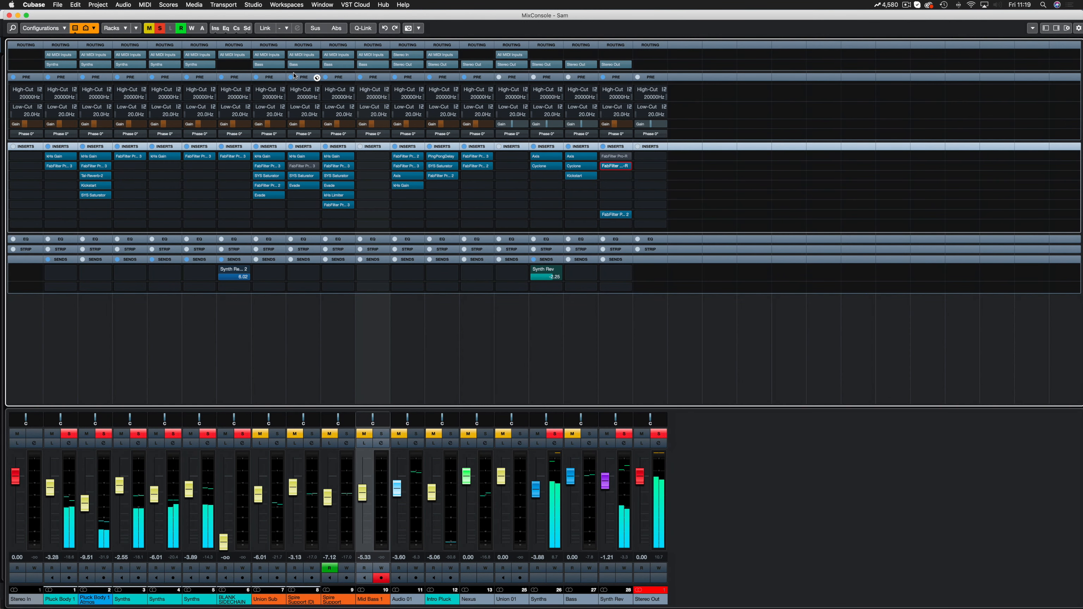
# Insert Evade in the third insert slot of the Synths group and set its amount to 33%
pyautogui.click(547, 177)
pyautogui.write('evade')
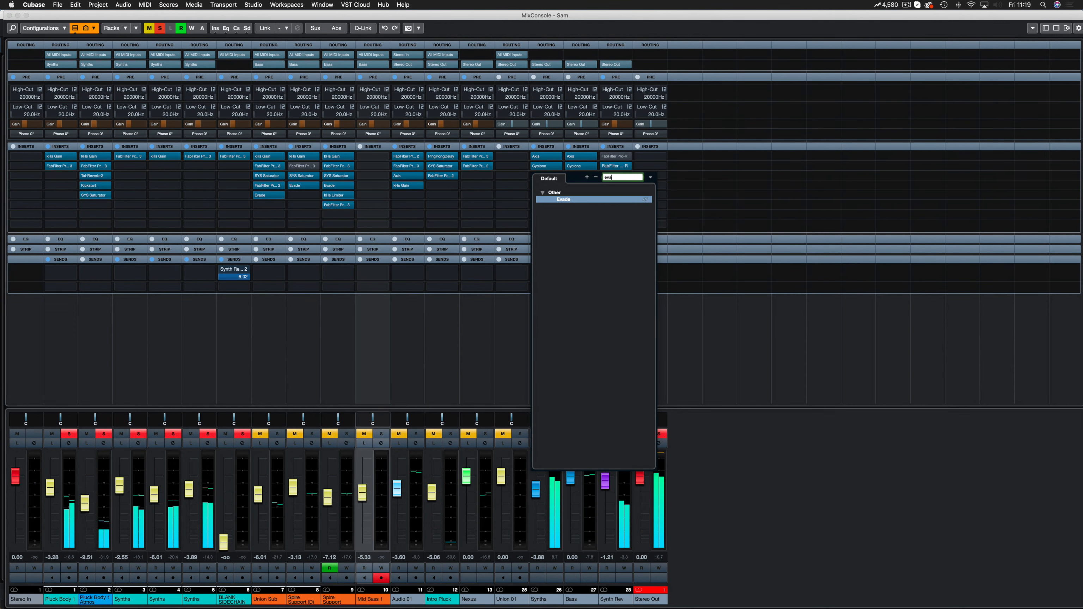
pyautogui.click(563, 200)
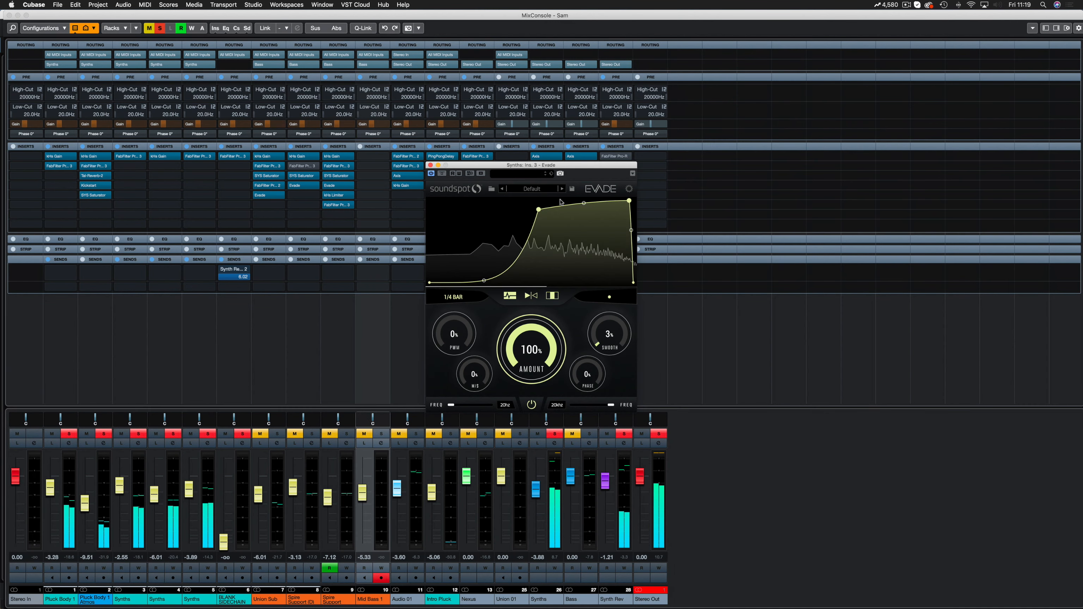
pyautogui.moveTo(541, 341)
pyautogui.mouseDown()
pyautogui.moveTo(538, 367)
pyautogui.moveTo(537, 357)
pyautogui.mouseUp()
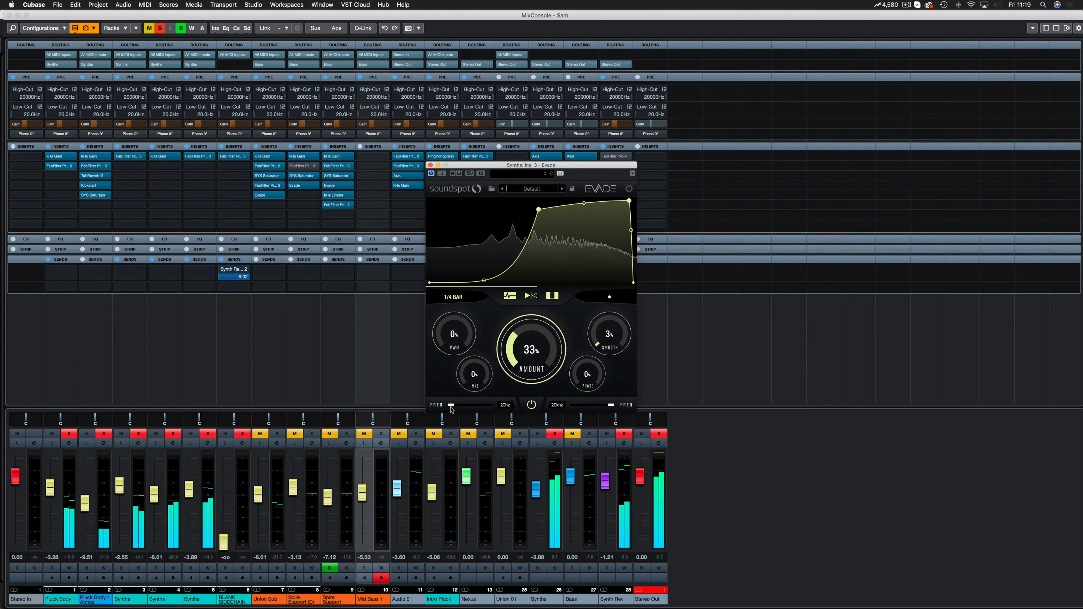
# Limit Evade's ducking to the band from 2.6 kHz to 9.3 kHz, raising its amount to 99% to exaggerate the effect
pyautogui.moveTo(453, 407); pyautogui.dragTo(525, 407)
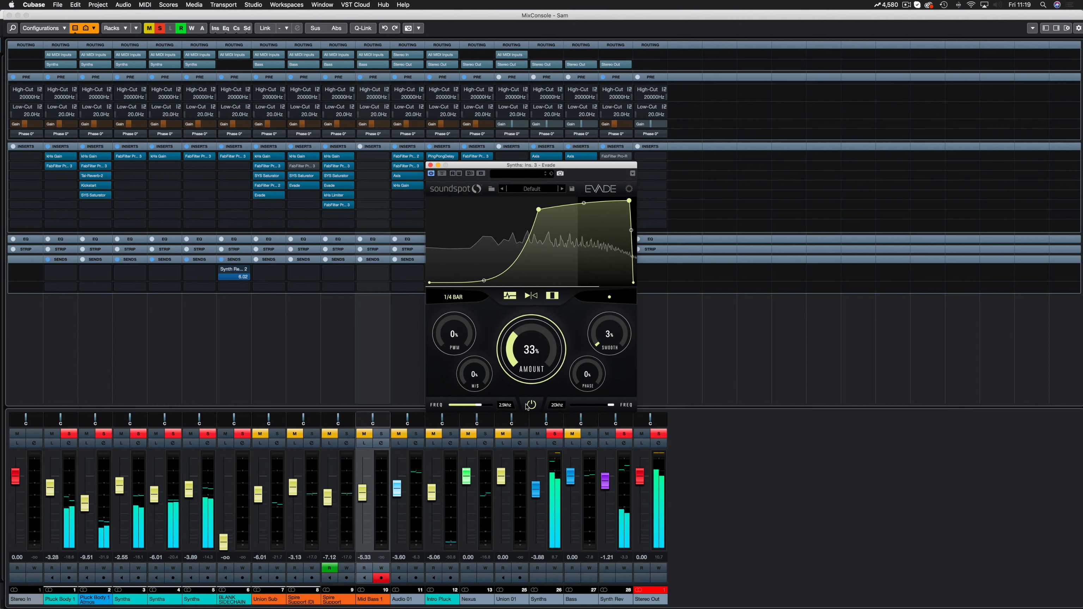
pyautogui.moveTo(528, 406); pyautogui.dragTo(531, 406)
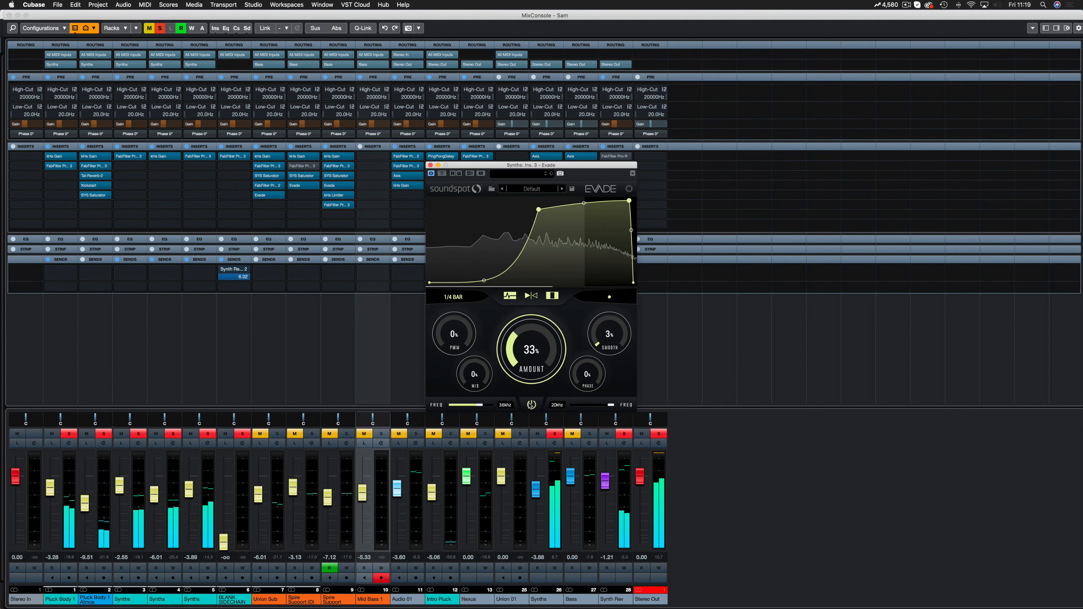
pyautogui.moveTo(611, 406); pyautogui.dragTo(597, 408)
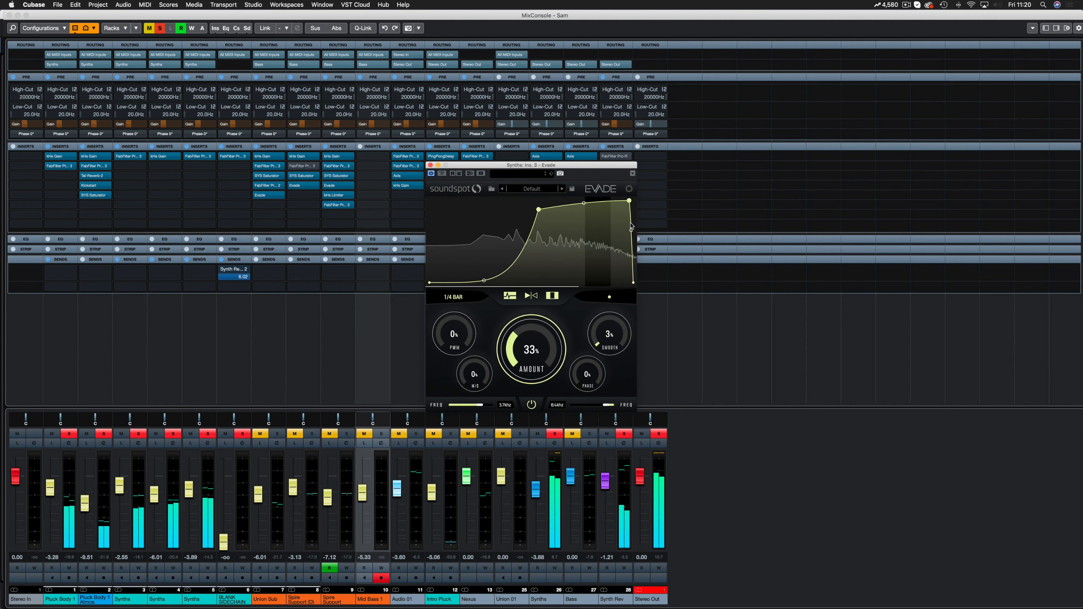
pyautogui.moveTo(512, 366); pyautogui.dragTo(552, 296)
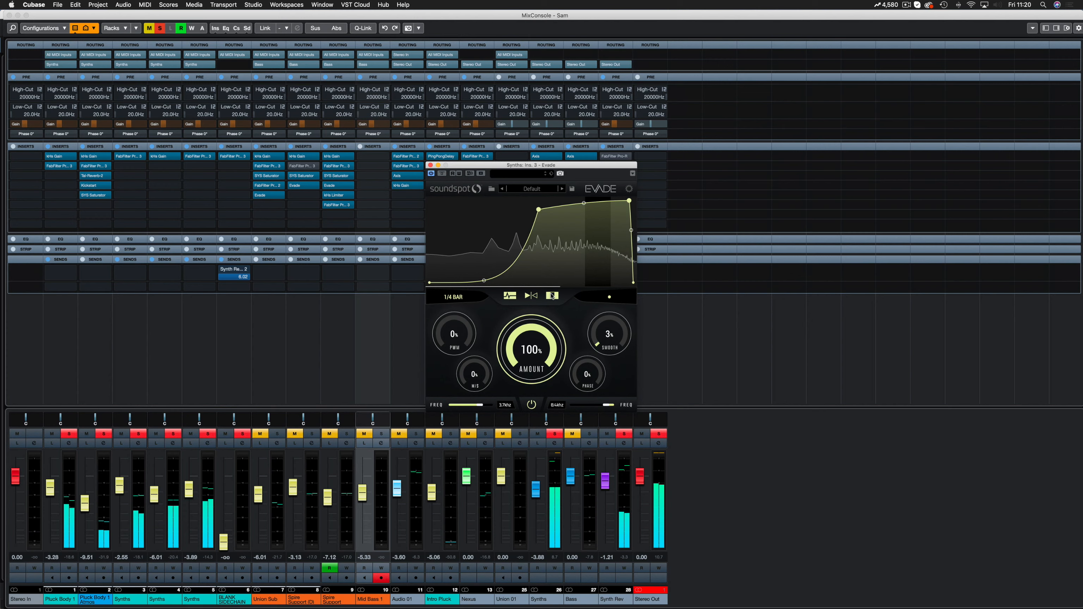
pyautogui.moveTo(527, 354); pyautogui.dragTo(526, 355)
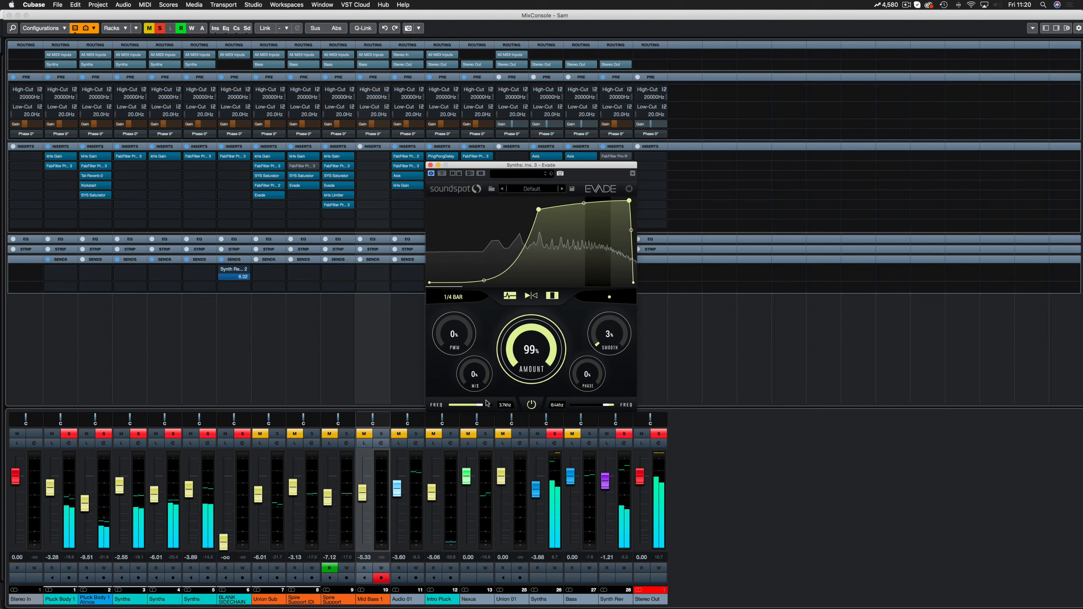
pyautogui.moveTo(479, 406); pyautogui.dragTo(477, 406)
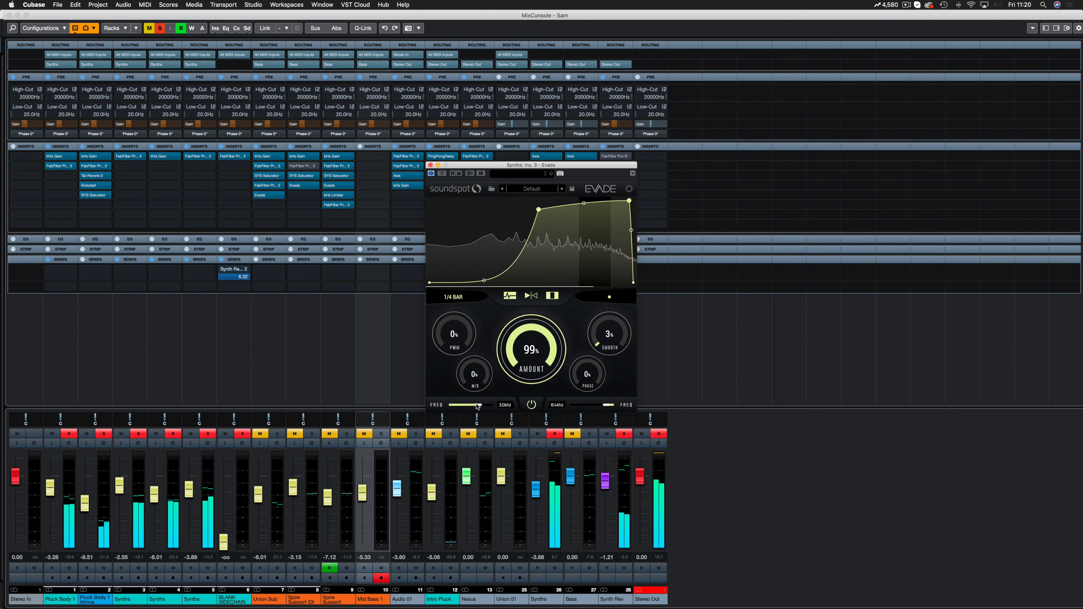
pyautogui.moveTo(588, 408); pyautogui.dragTo(607, 406)
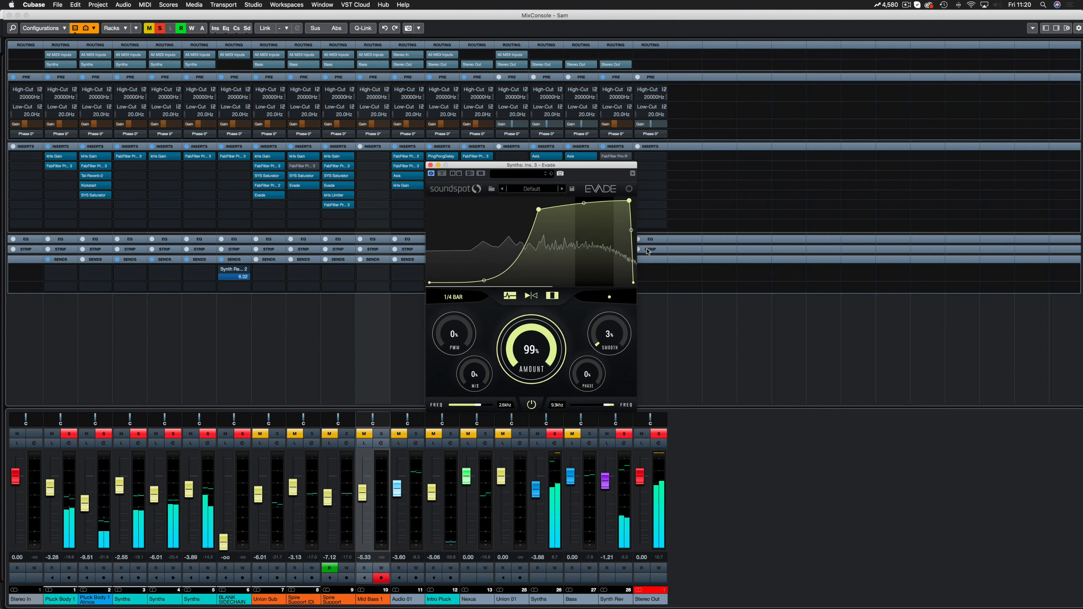
# Set Evade's amount to 38% and compare the synths with the plugin bypassed and active
pyautogui.moveTo(544, 345); pyautogui.dragTo(541, 344)
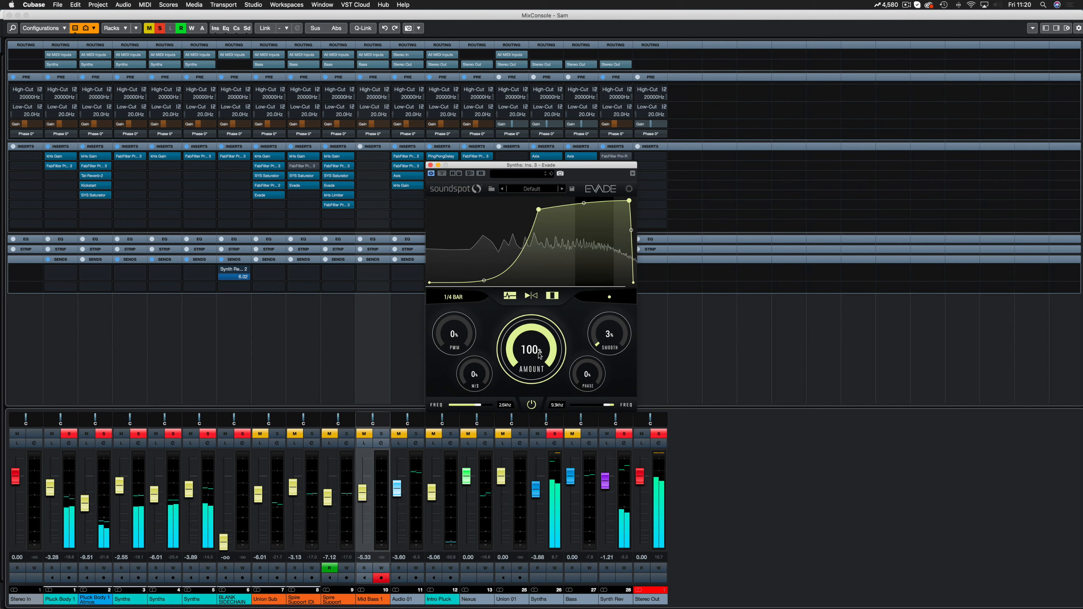
pyautogui.moveTo(539, 355); pyautogui.dragTo(536, 418)
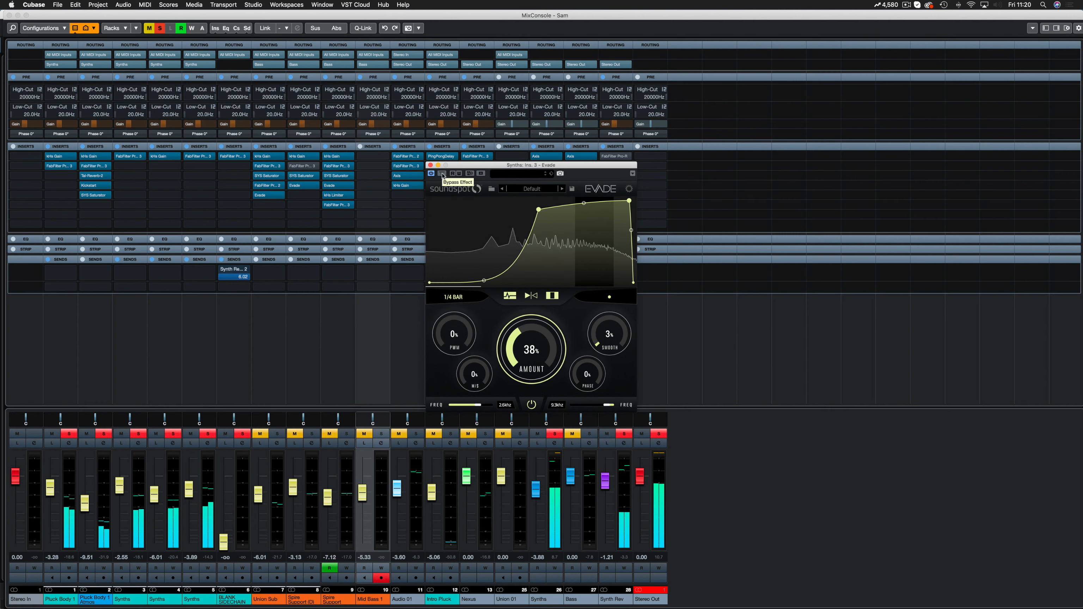
pyautogui.click(442, 173)
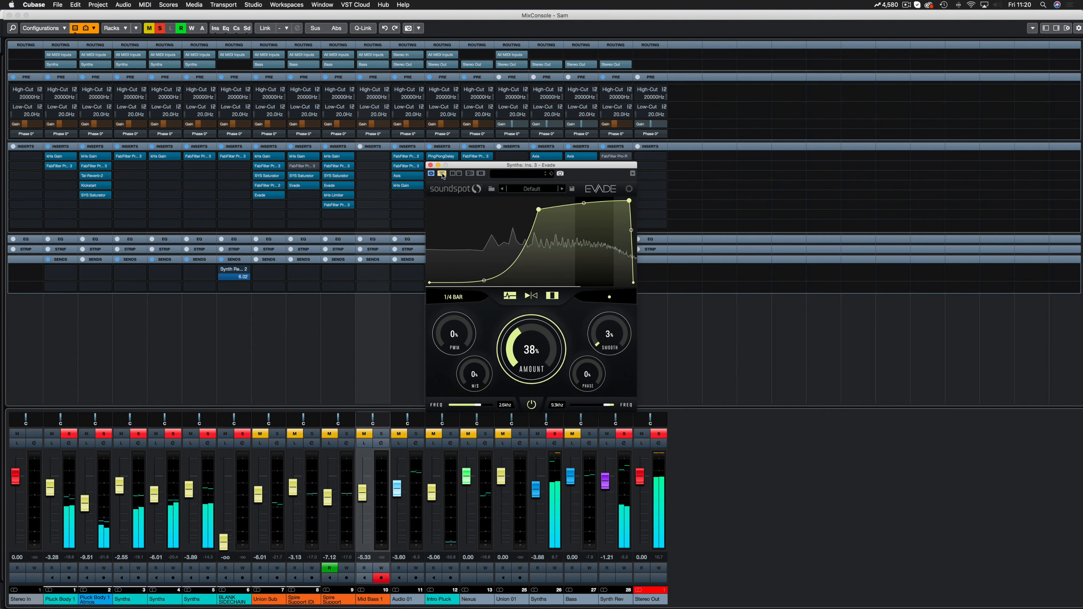
pyautogui.click(442, 174)
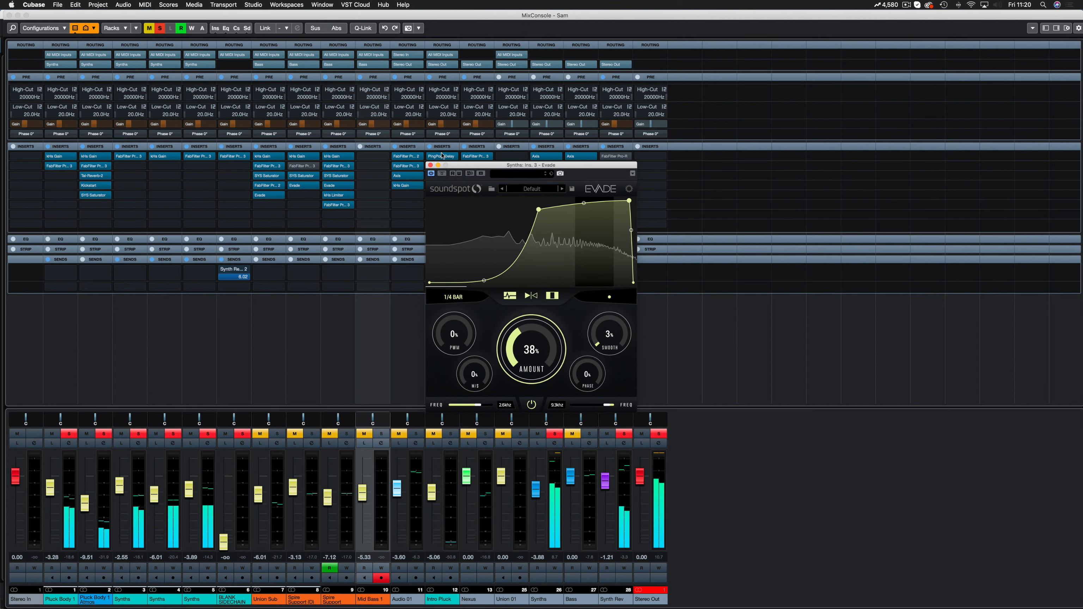
pyautogui.click(430, 165)
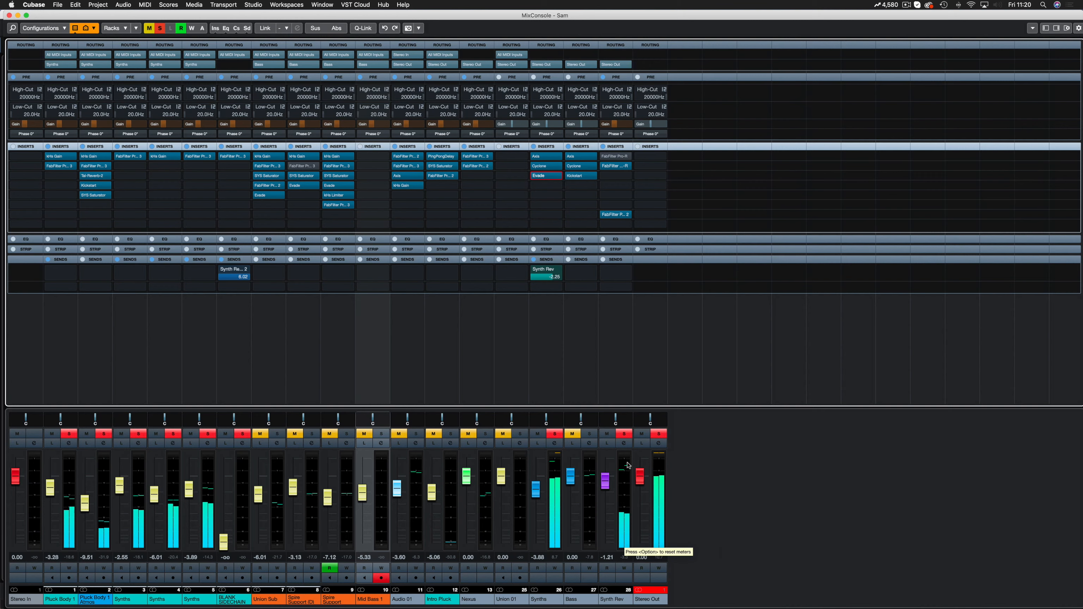
# Clear all channel solos and compare the full mix with Evade on the Synths group bypassed and active
pyautogui.click(554, 433)
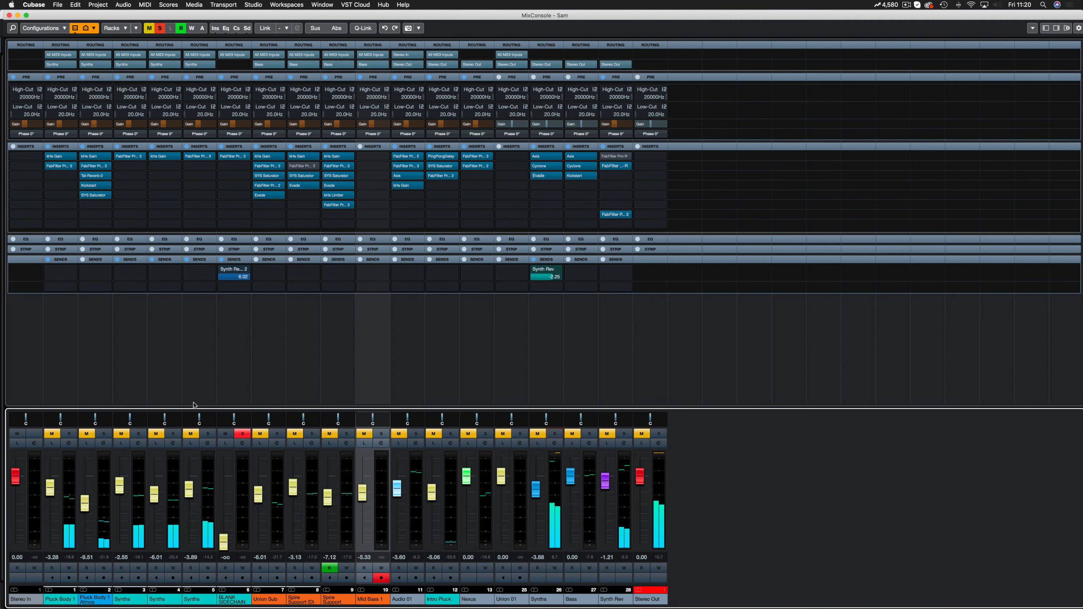
pyautogui.click(242, 433)
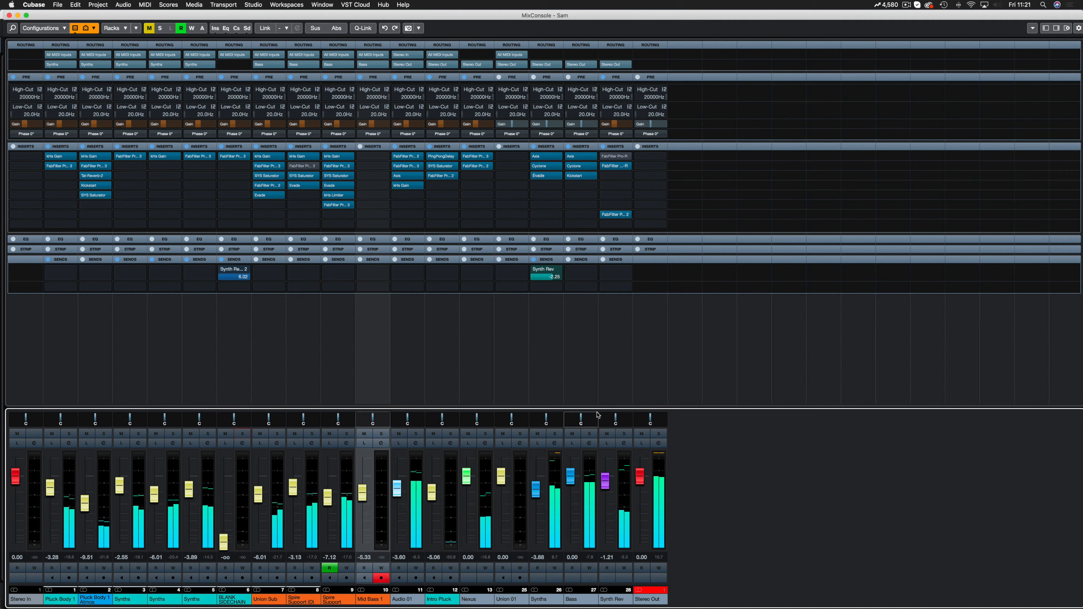
pyautogui.click(534, 175)
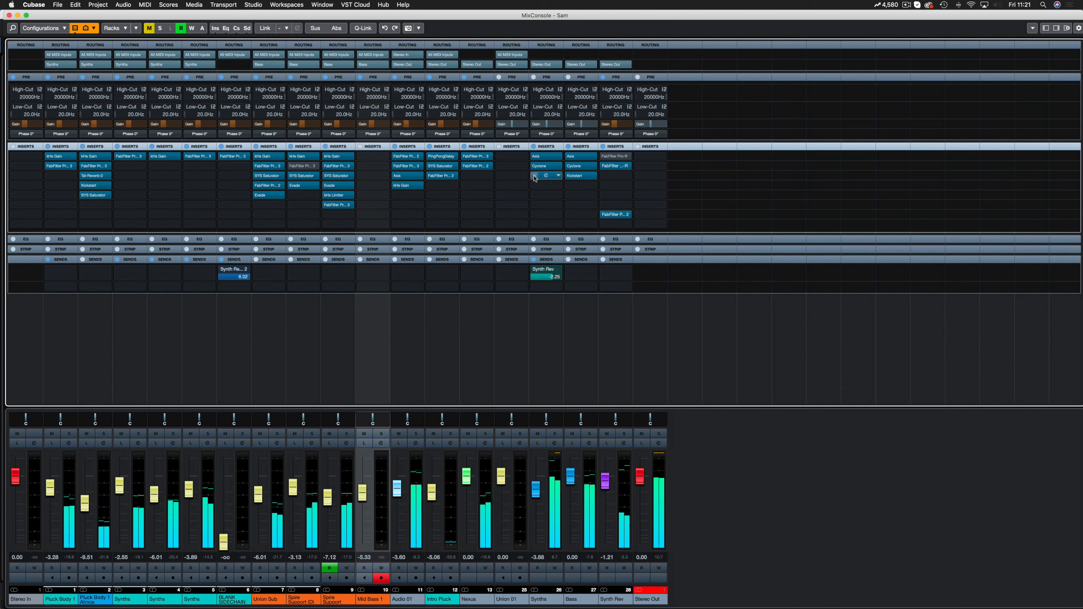
pyautogui.click(535, 177)
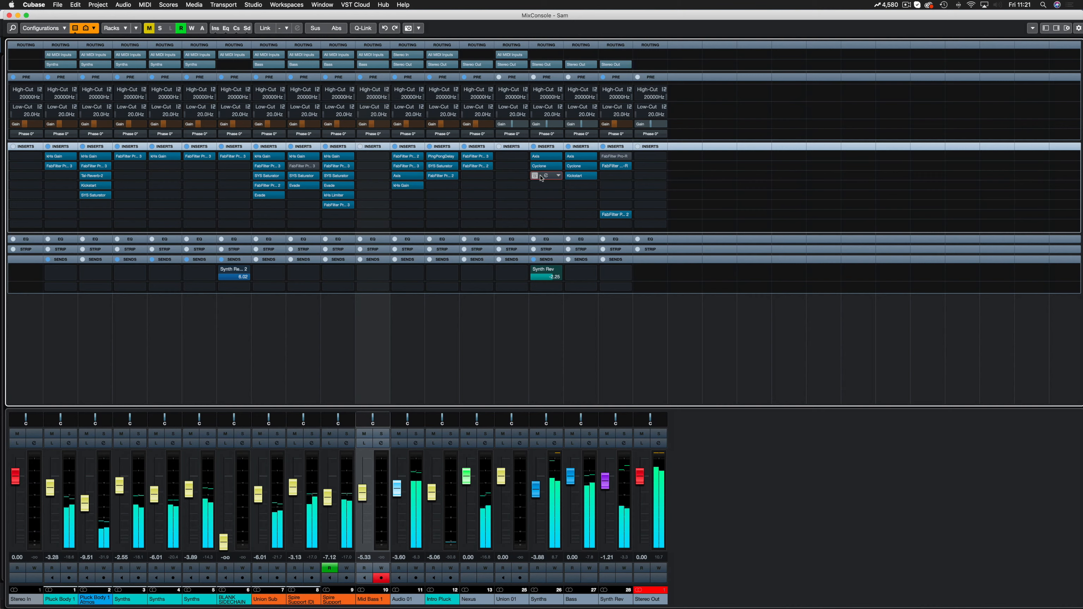
# Reopen Evade on the Synths group, lower its amount to 26% with the effect active, and close it
pyautogui.click(546, 176)
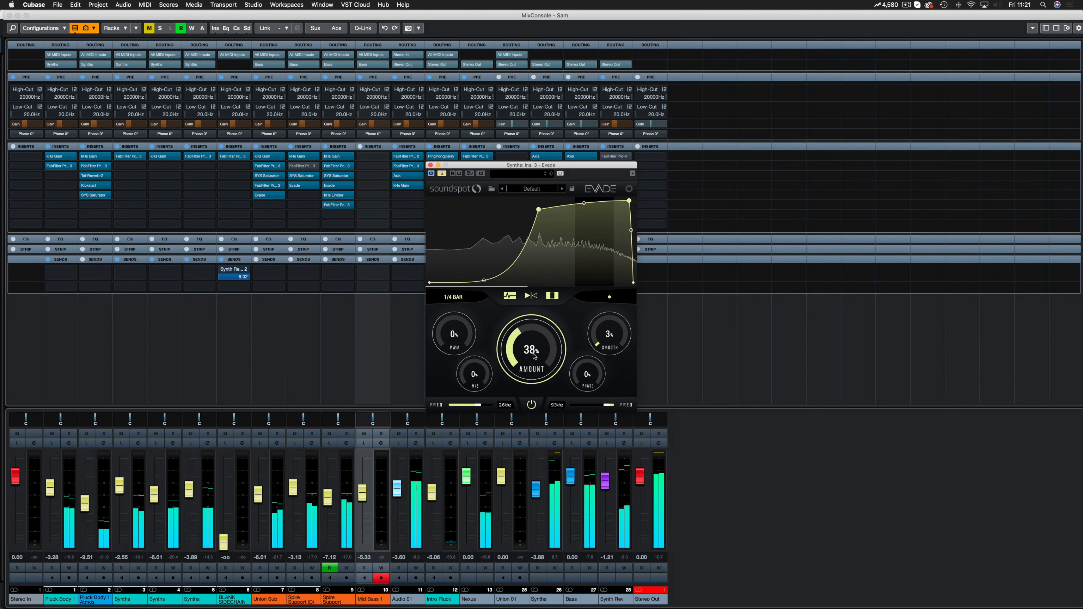
pyautogui.moveTo(533, 357); pyautogui.dragTo(532, 367)
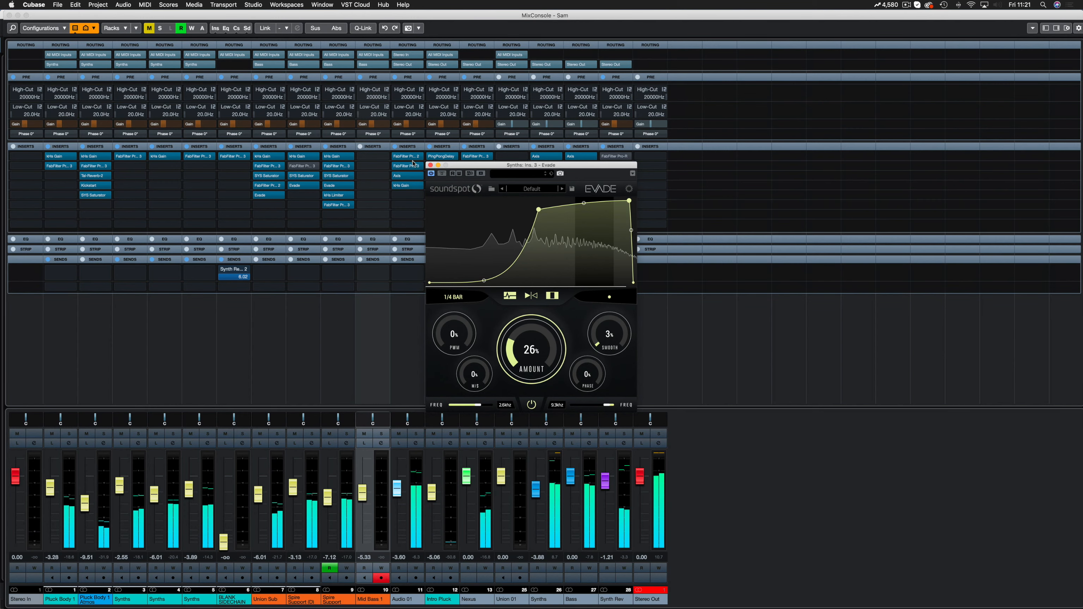
pyautogui.click(430, 165)
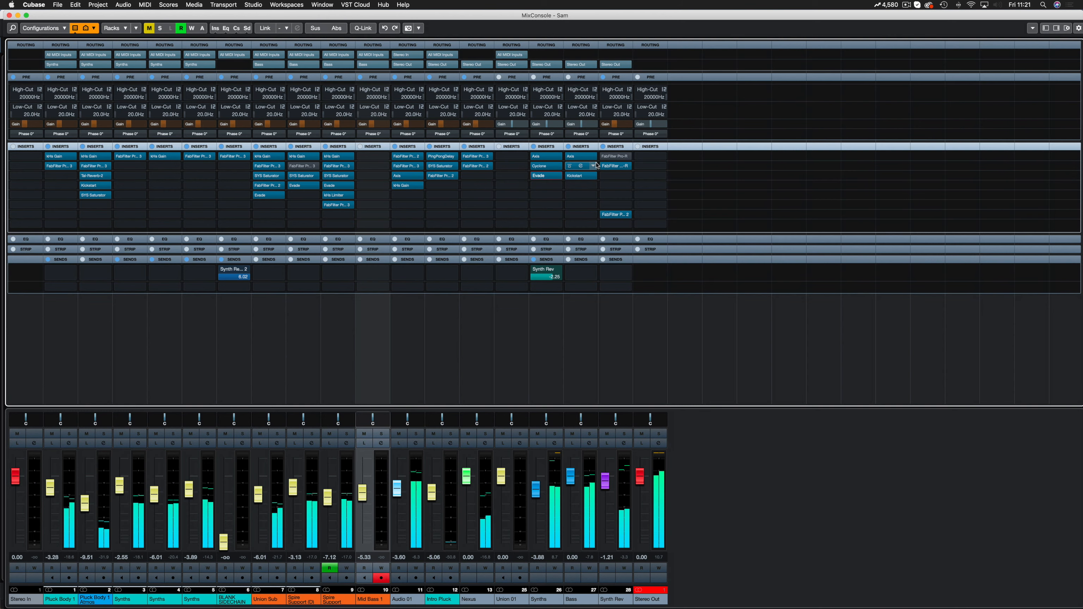
# Open Pro-R on Synth Rev and disable the 5577.3 Hz post-EQ boost while the full mix plays
pyautogui.click(615, 166)
pyautogui.moveTo(664, 246)
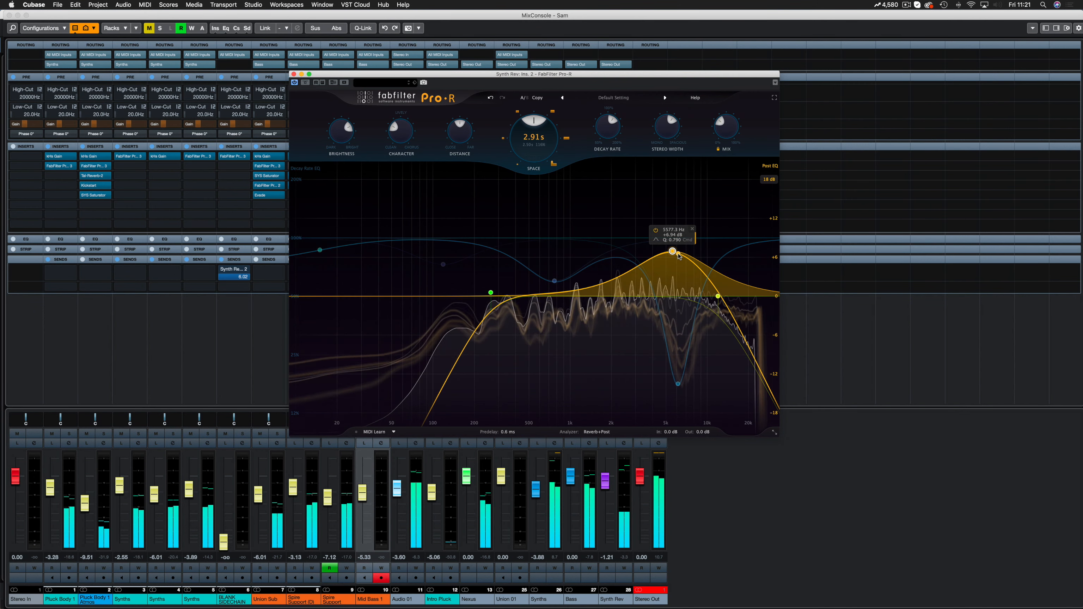
pyautogui.click(655, 230)
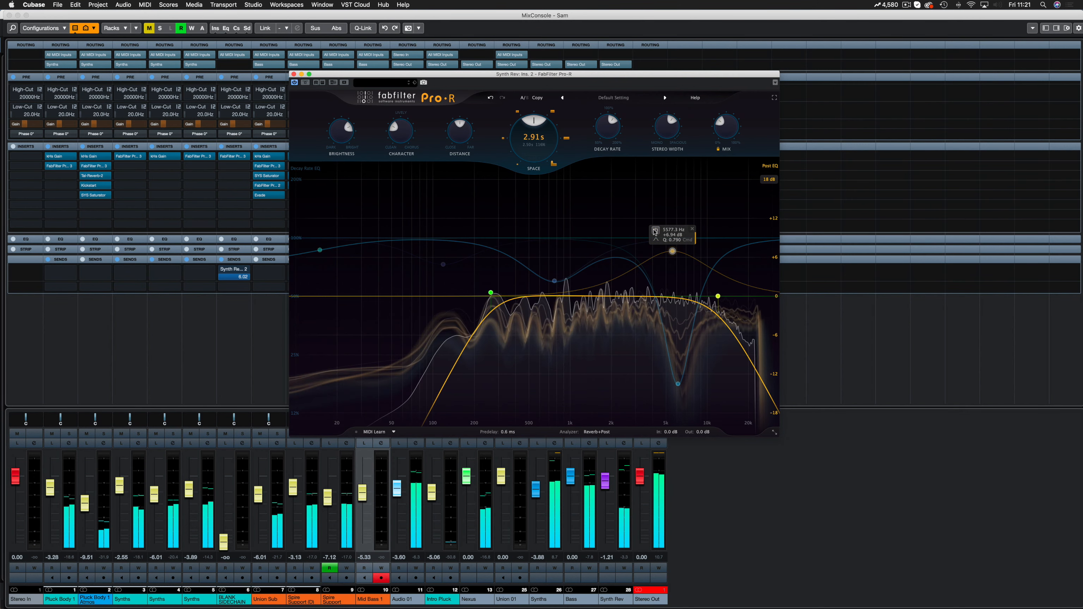
# Re-enable the 5577.3 Hz post-EQ boost in Synth Rev's Pro-R and close the plugin
pyautogui.click(655, 230)
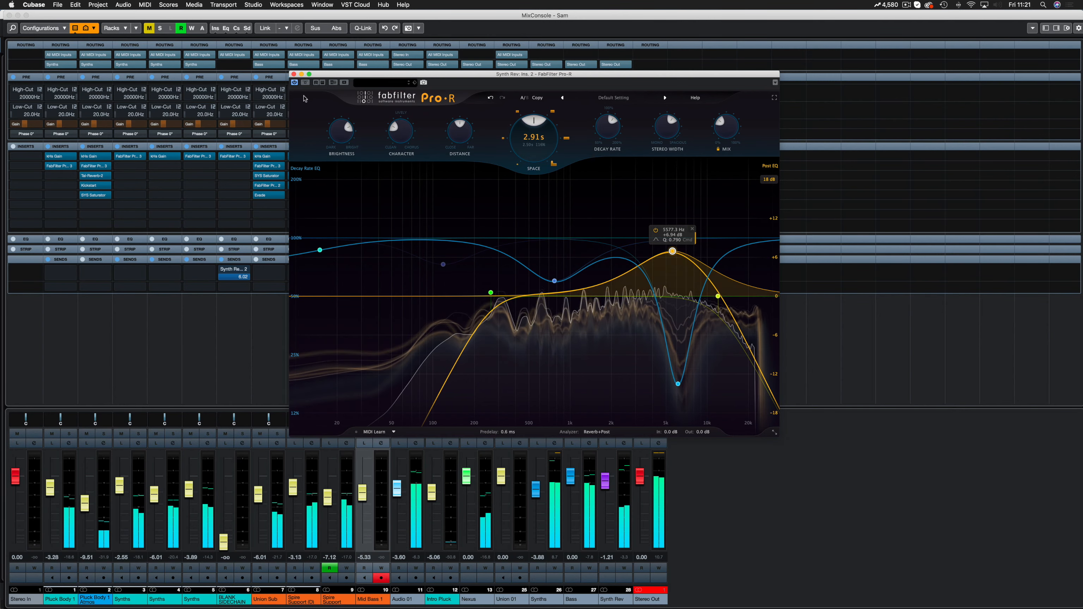
pyautogui.click(293, 74)
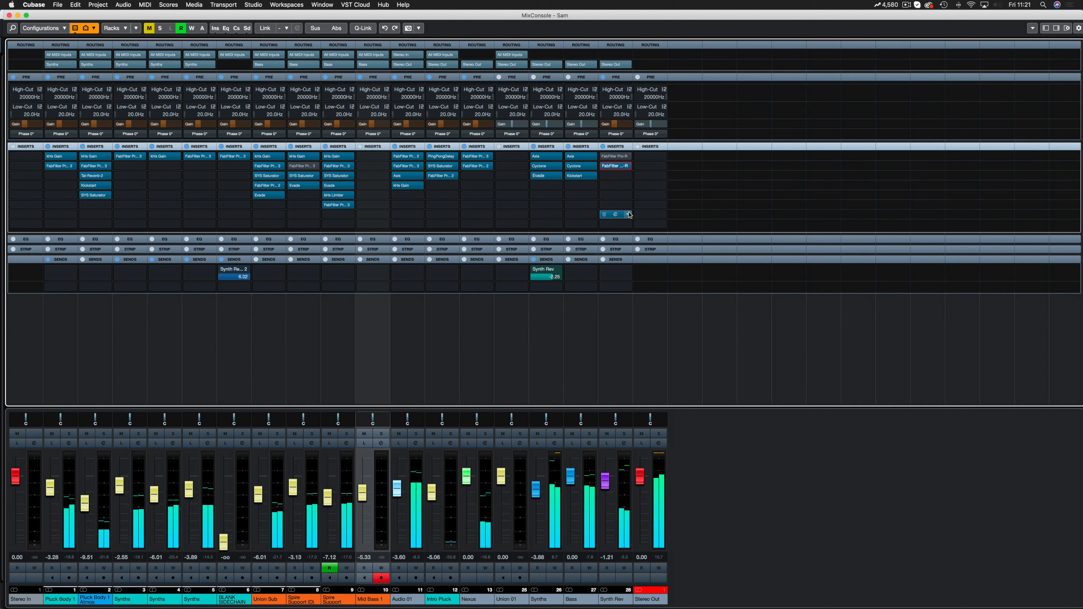
# Open Pro-C 2 on Synth Rev, compare the reverb ducking with the compressor bypassed and active, and close it
pyautogui.click(618, 217)
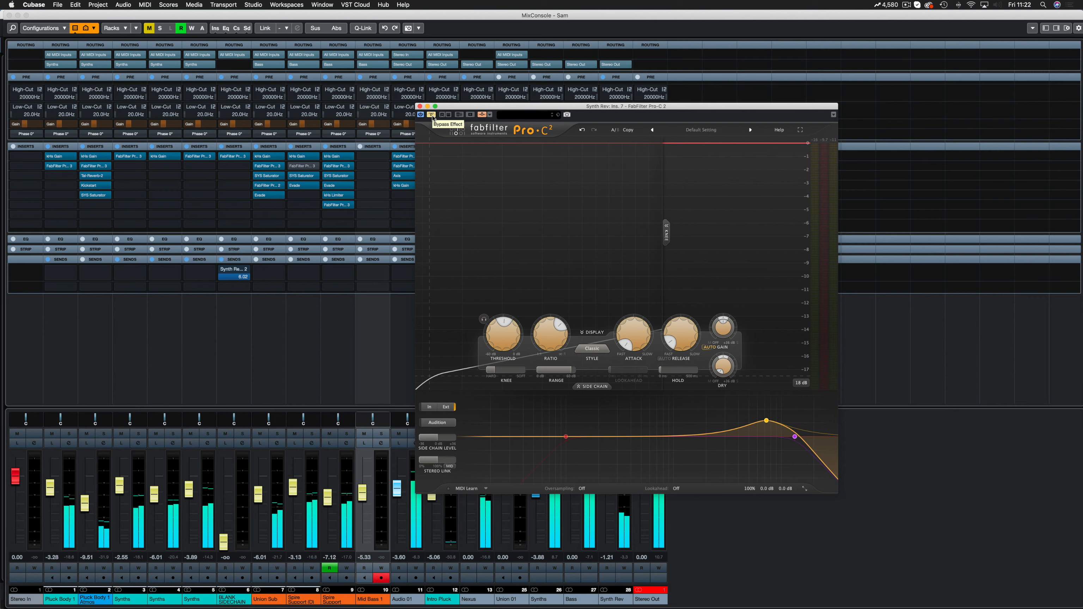
pyautogui.click(431, 115)
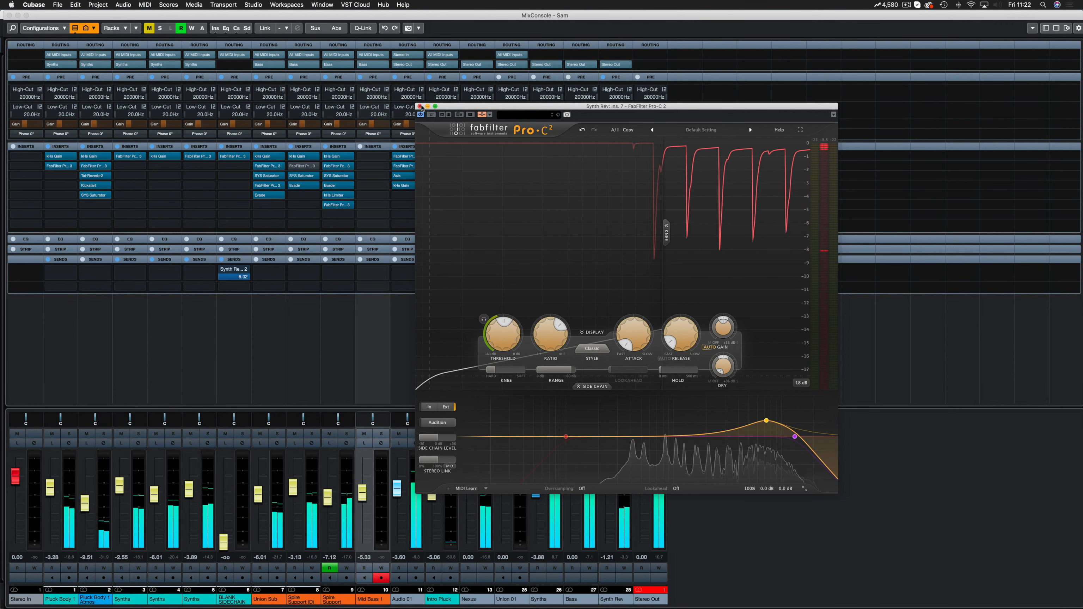
pyautogui.click(420, 107)
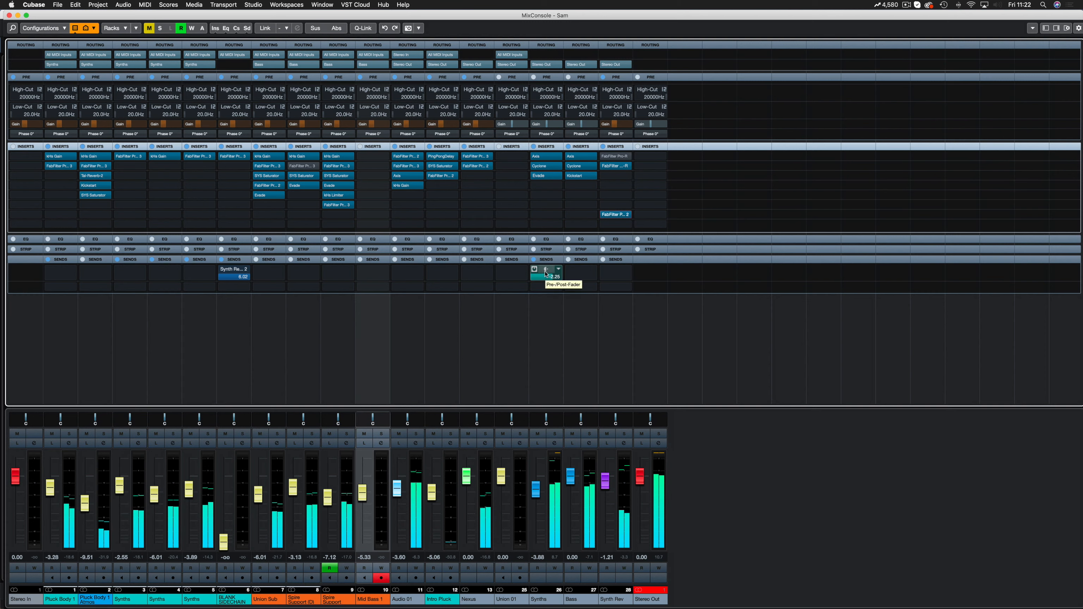
# Compare the full mix with Synth Rev's Pro-R and Pro-C 2 and the Synths group's Evade bypassed and active
pyautogui.click(605, 167)
pyautogui.click(605, 214)
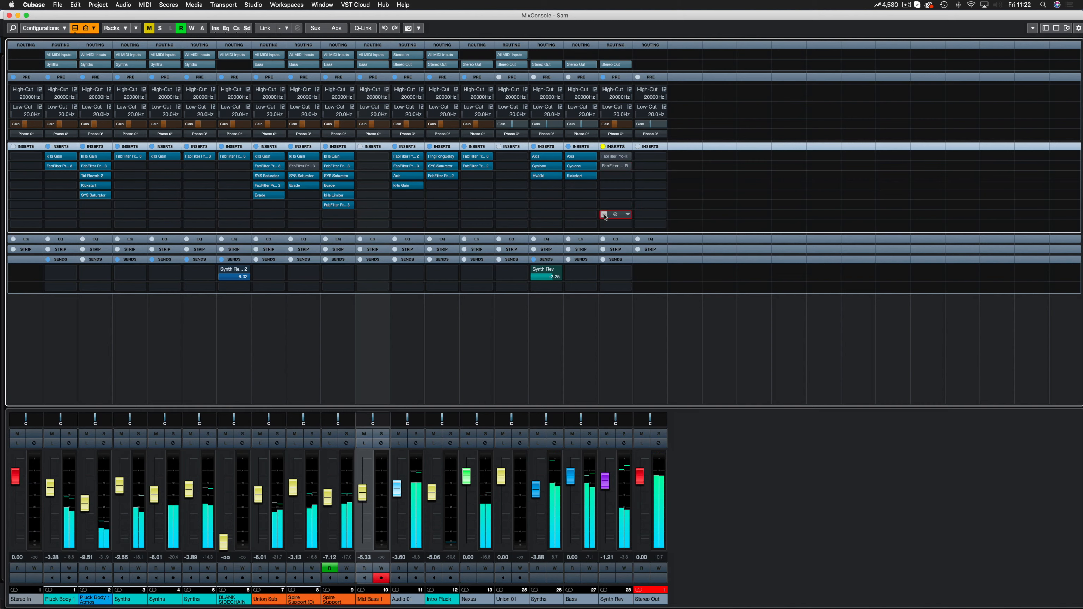
pyautogui.click(536, 175)
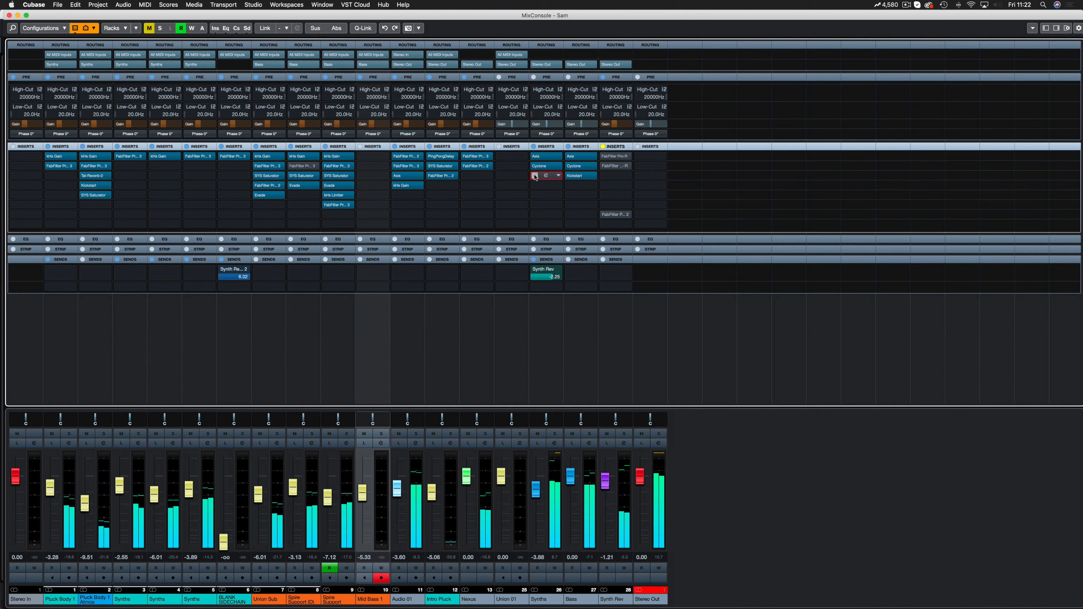
pyautogui.click(604, 167)
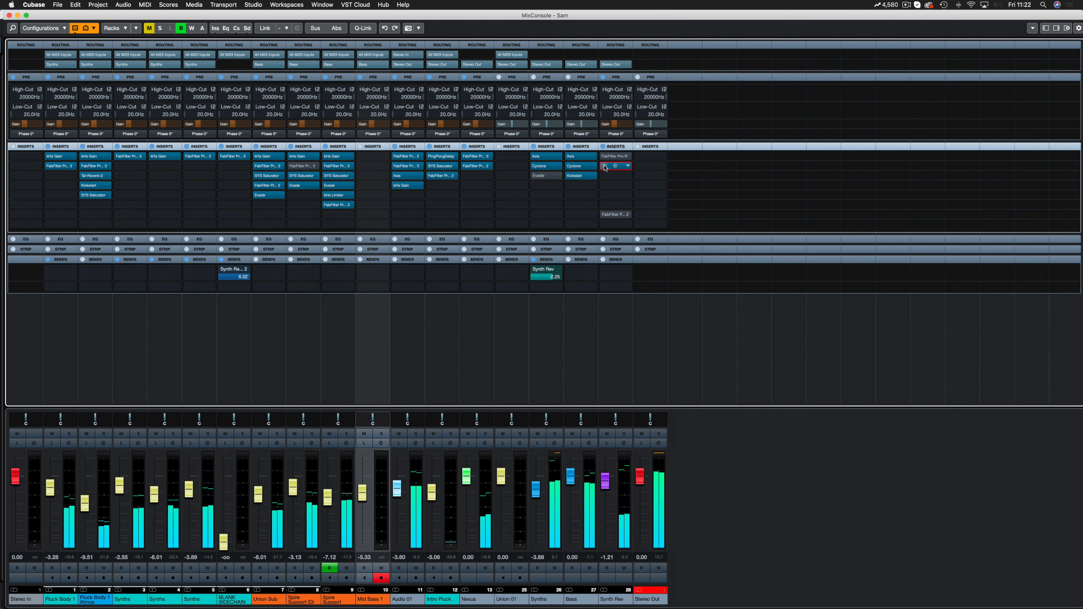
pyautogui.moveTo(604, 167); pyautogui.dragTo(603, 215)
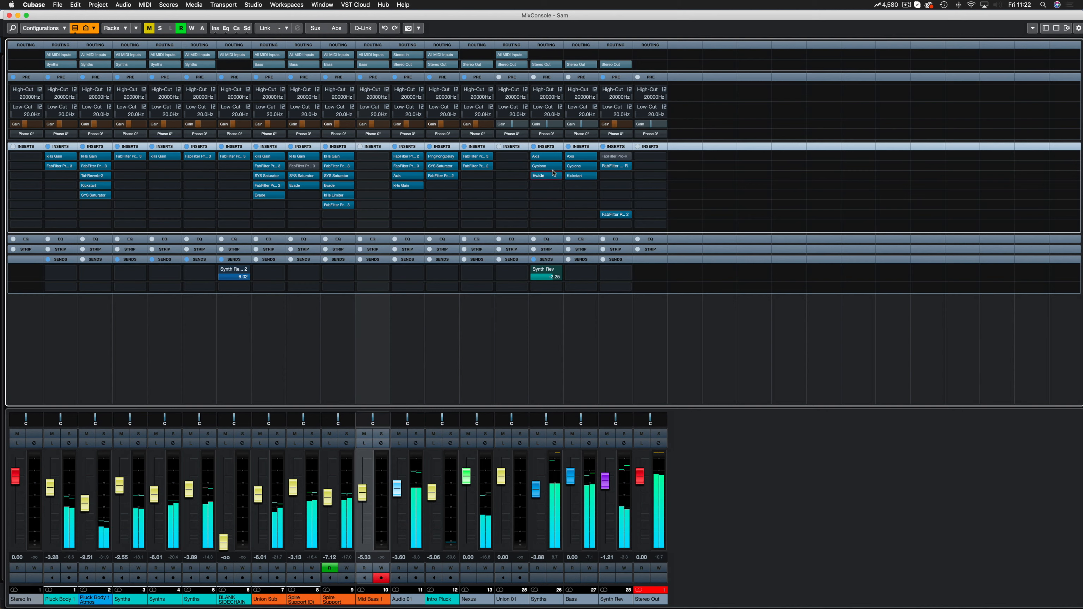
# Play the mix from bar 146 and compare Evade on Synths and Pro-C 2 on Synth Rev bypassed and active
pyautogui.click(9, 15)
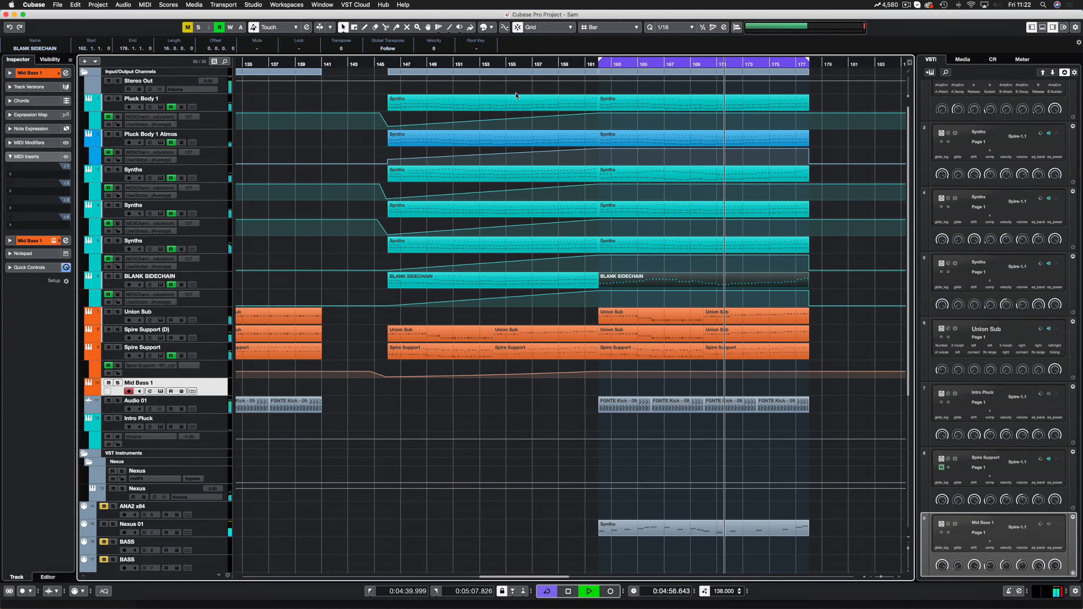
pyautogui.click(387, 63)
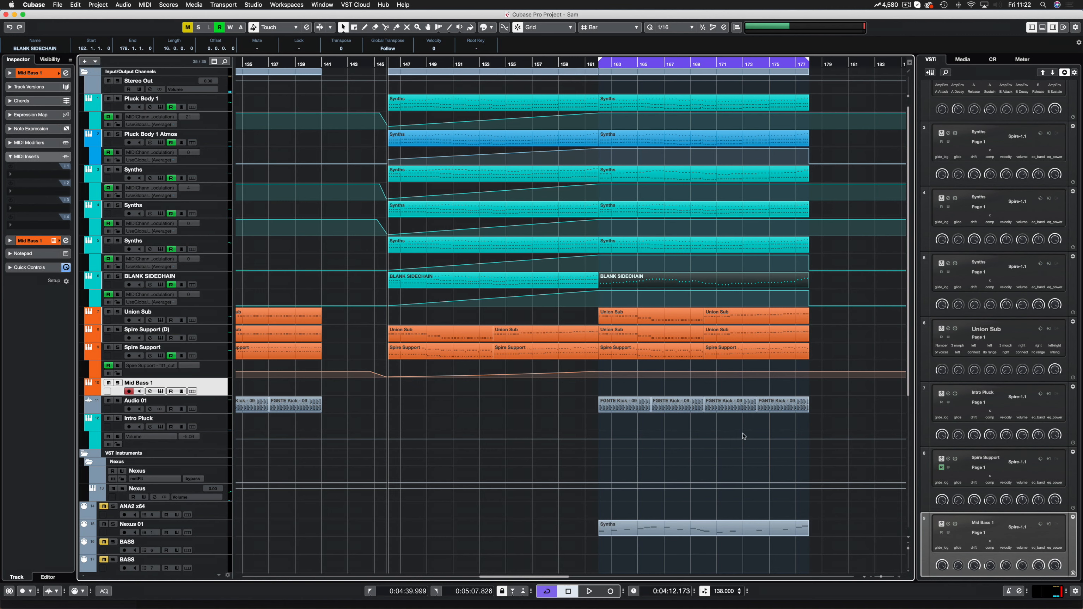
pyautogui.press('space')
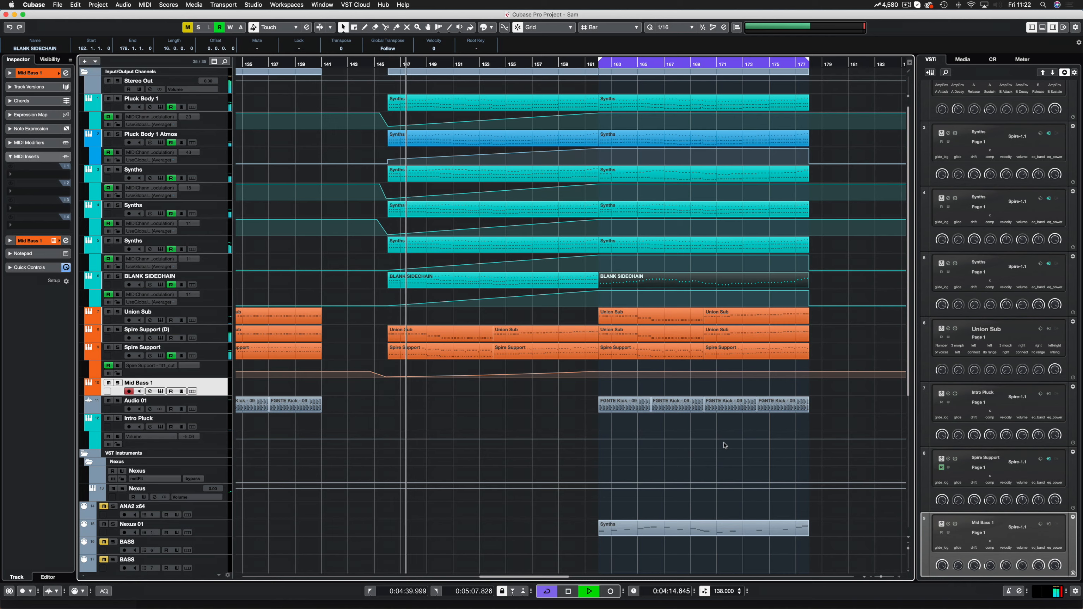
pyautogui.press('F3')
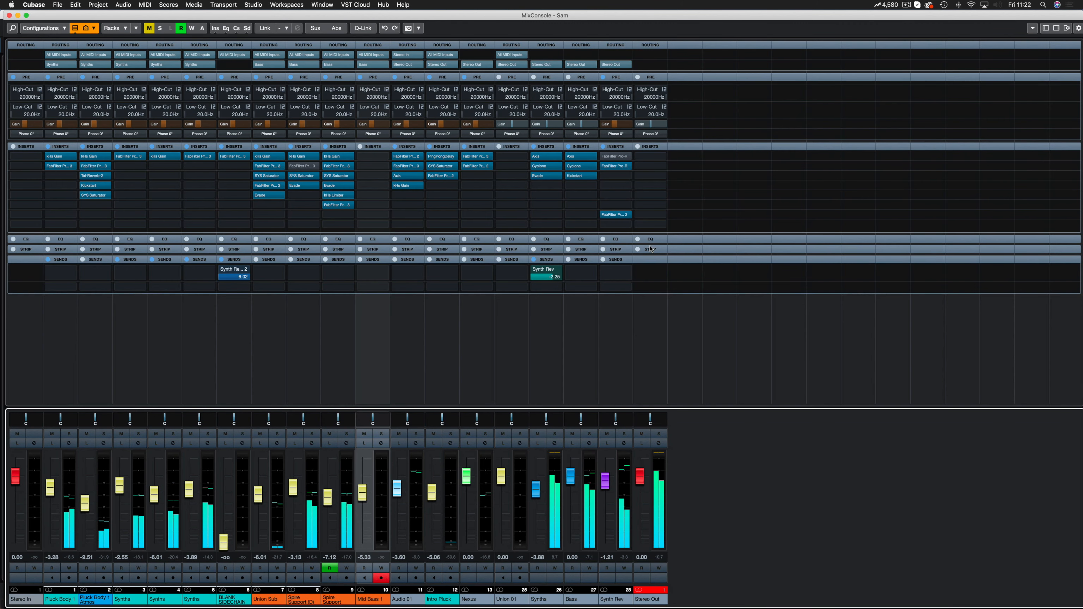
pyautogui.click(535, 176)
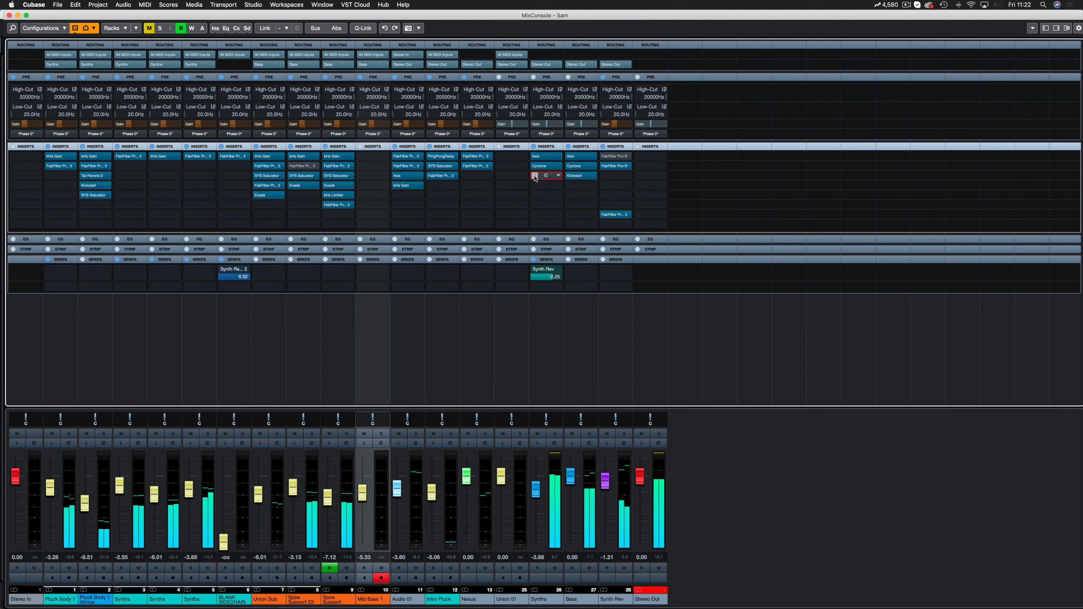
pyautogui.click(604, 215)
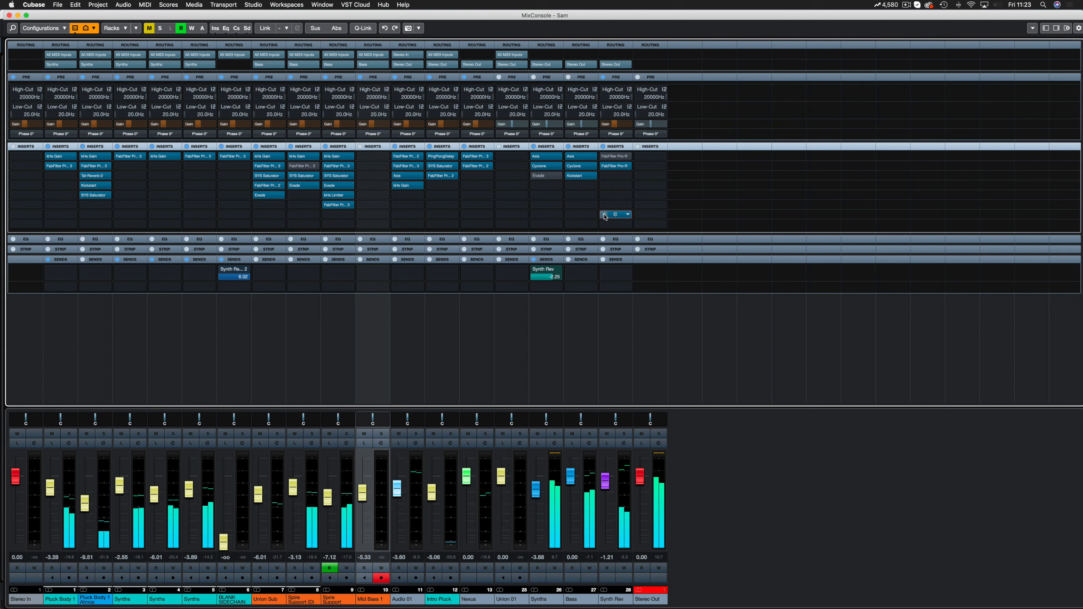
pyautogui.click(534, 176)
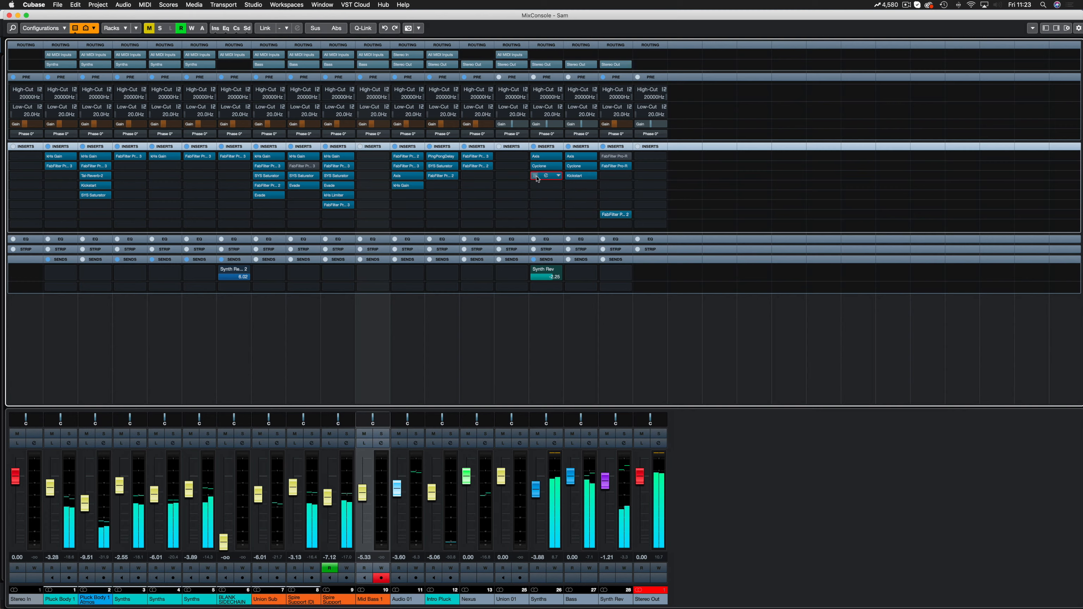
pyautogui.click(9, 16)
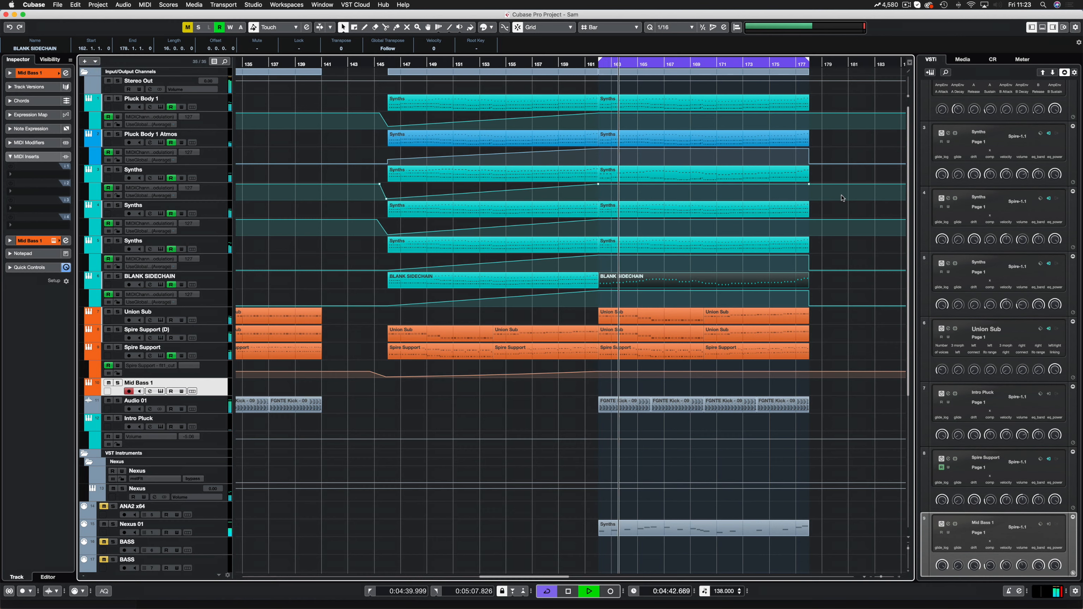
pyautogui.press('space')
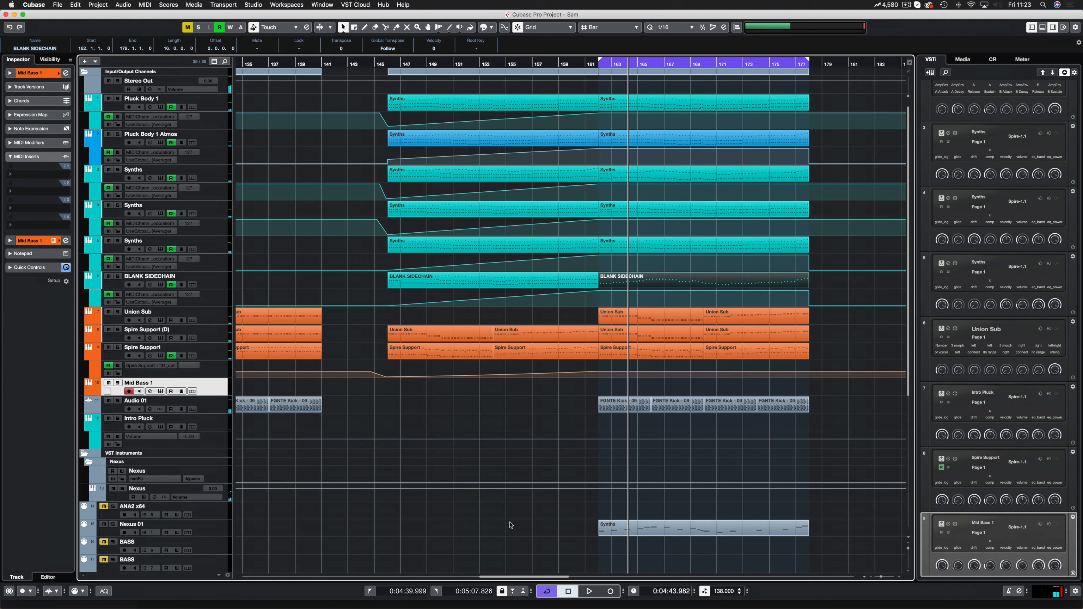
# Solo the Nexus 01 track, listen to it from the start of the loop range, and clear the solo
pyautogui.click(113, 525)
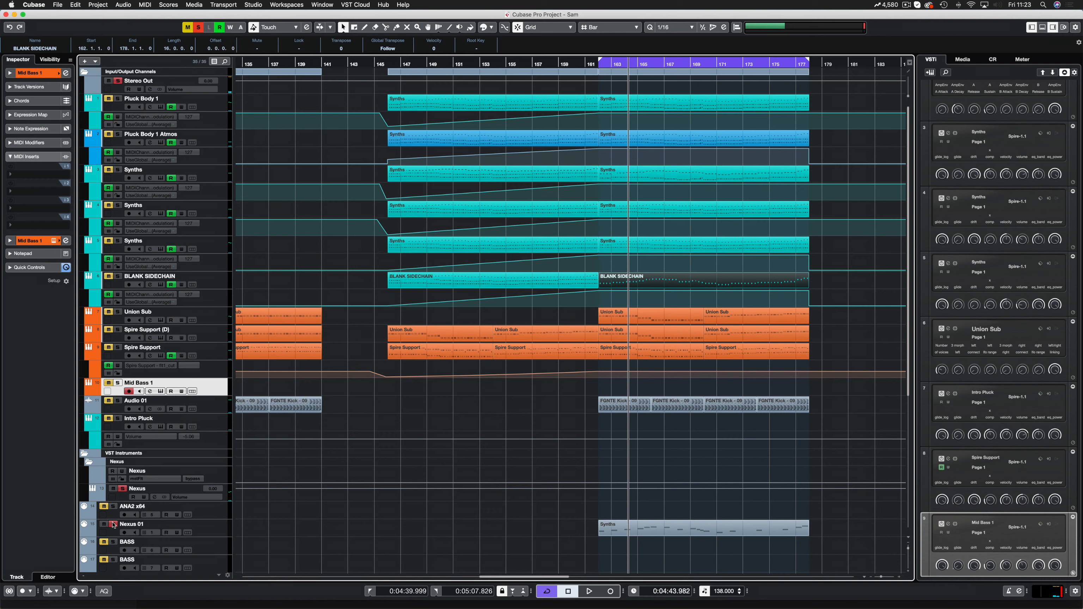
pyautogui.press('KP_1')
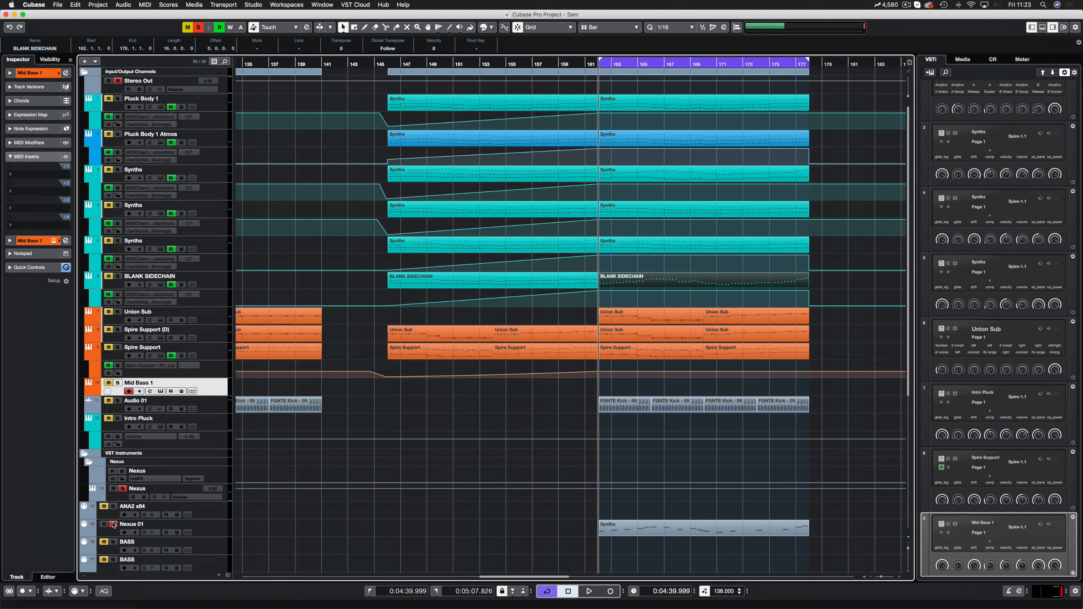
pyautogui.press('space')
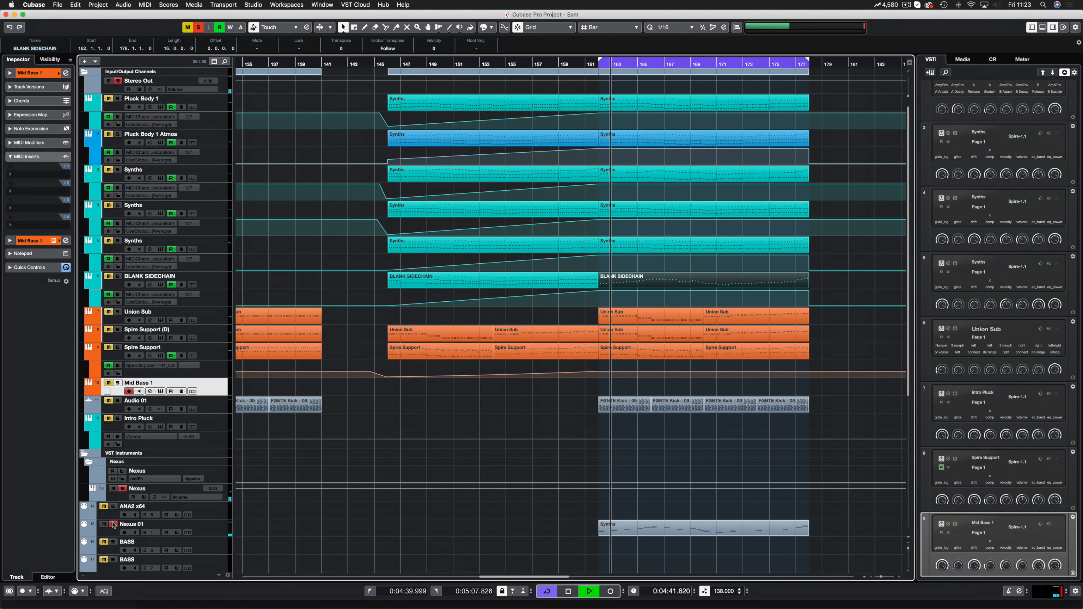
pyautogui.press('space')
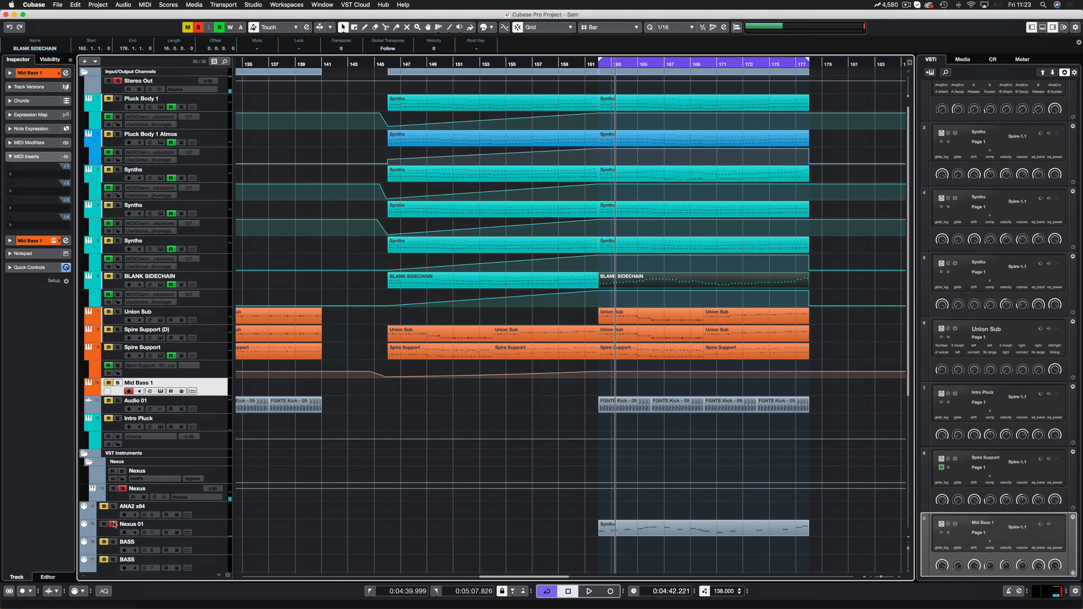
pyautogui.click(113, 524)
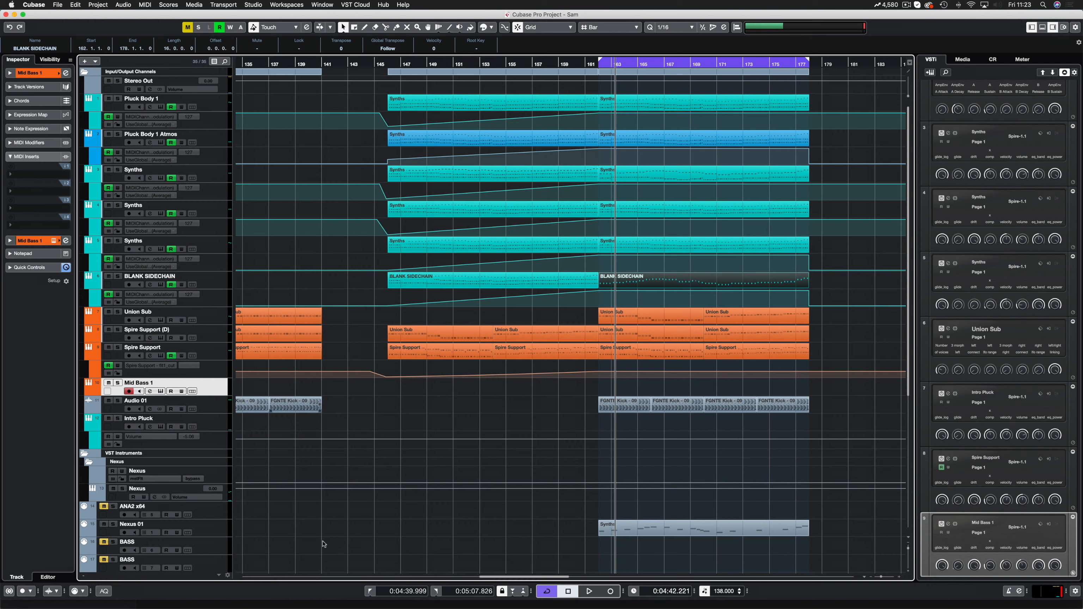
# Play a short stretch of the full mix without solos, stop playback, and save the project
pyautogui.press('space')
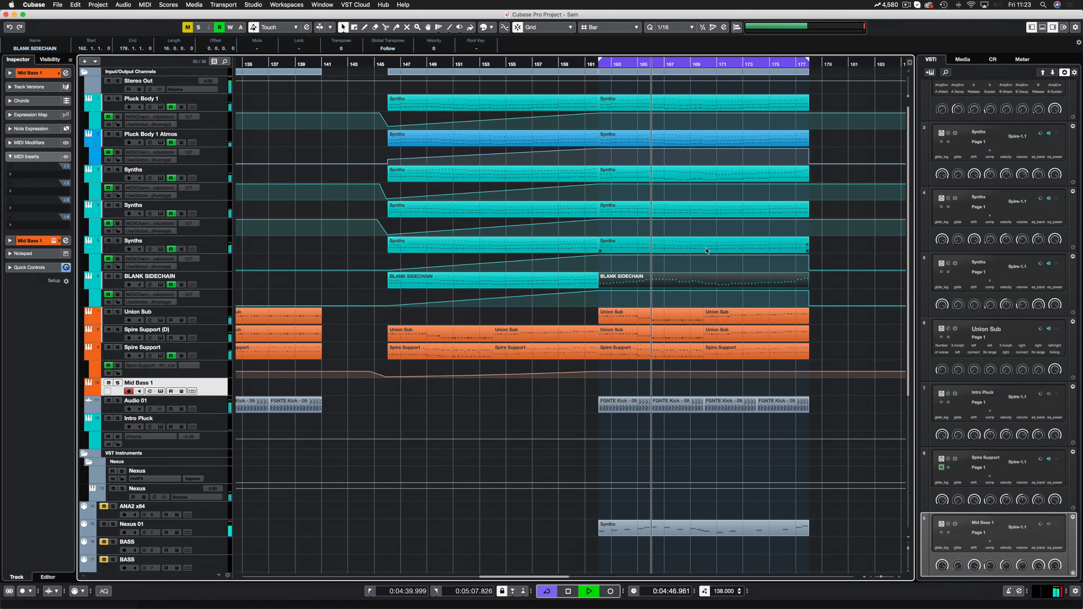
pyautogui.press('space')
pyautogui.click(708, 337)
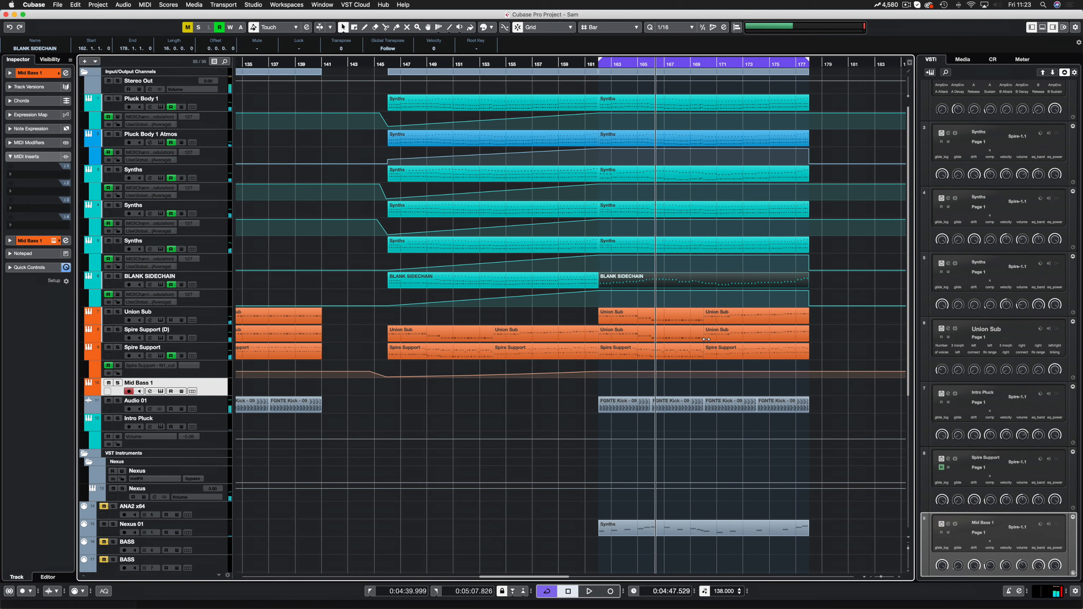
pyautogui.press('super+s')
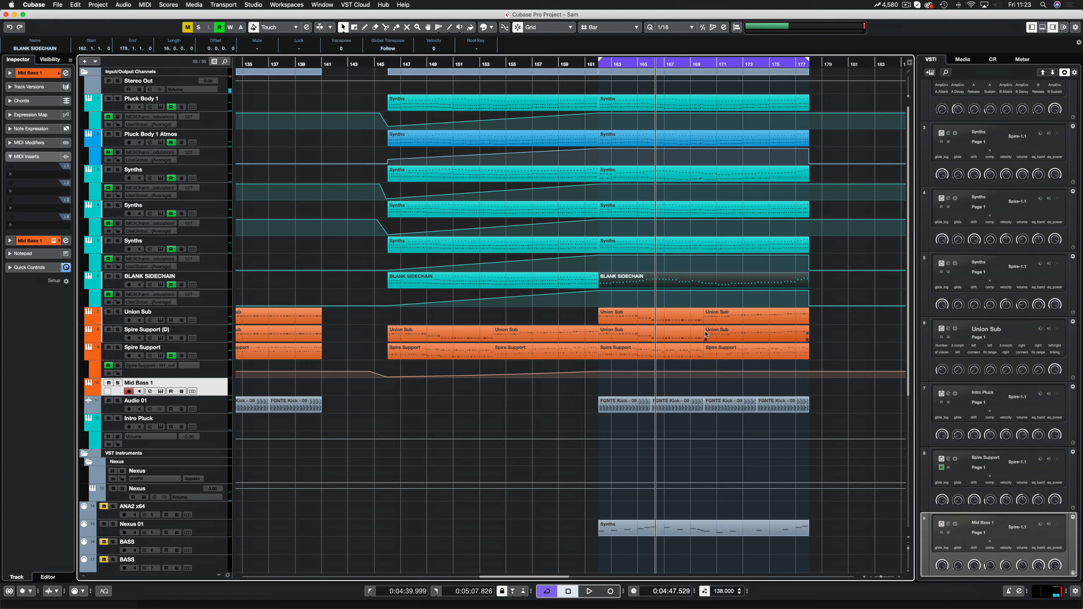
# Raise the pre-gain of the Synth Rev channel in the MixConsole
pyautogui.press('F3')
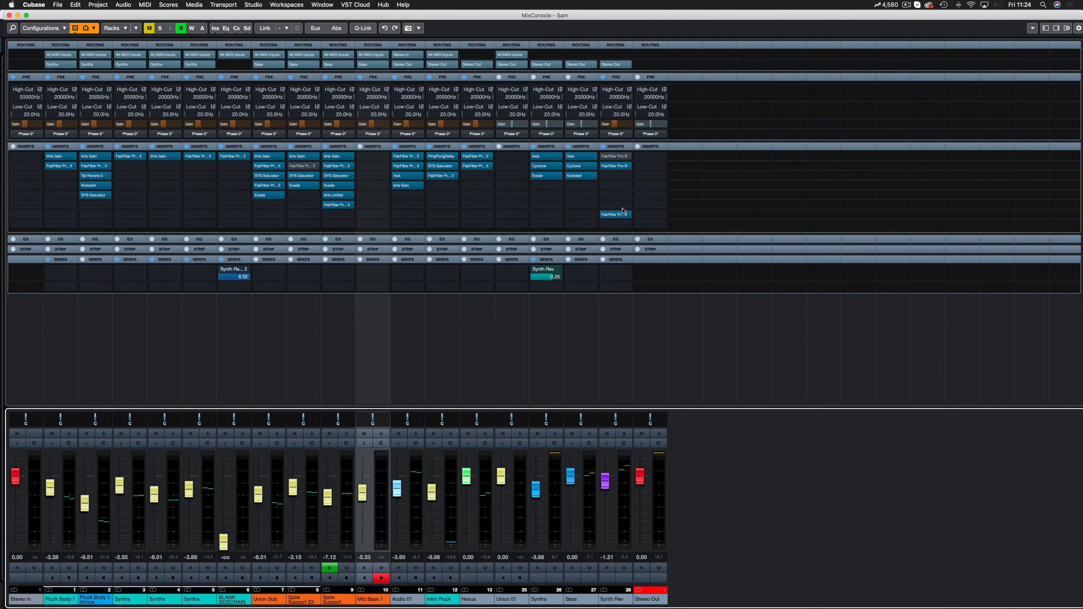
pyautogui.click(570, 166)
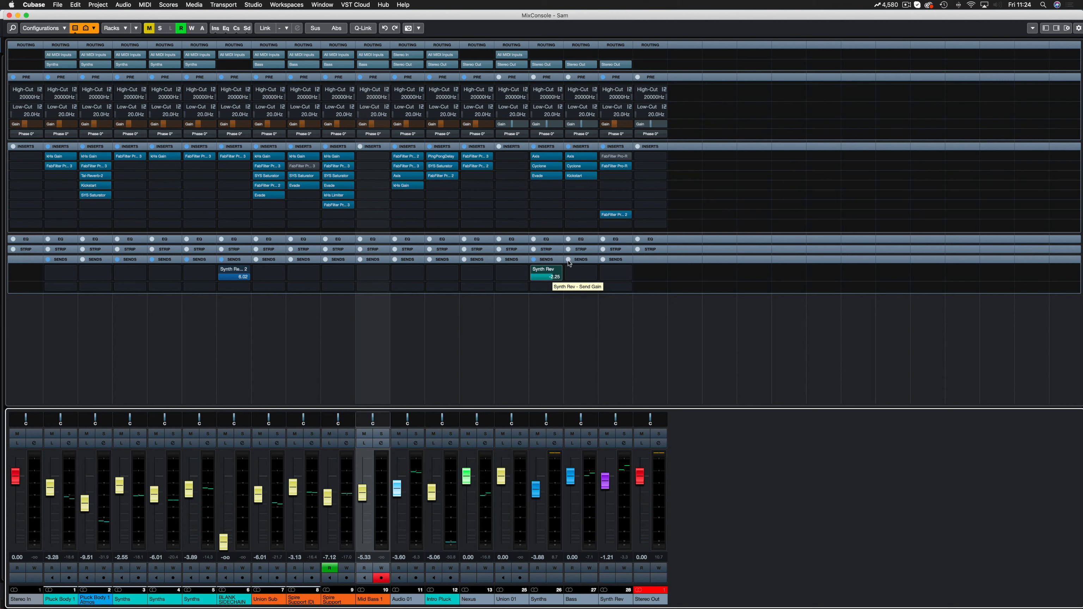
pyautogui.moveTo(616, 125)
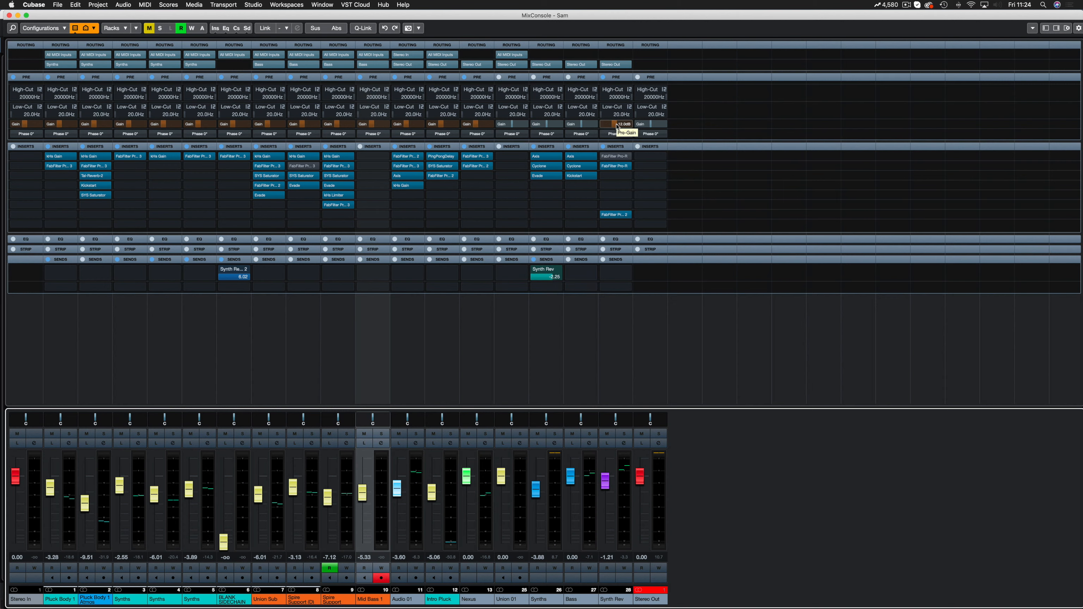
pyautogui.moveTo(616, 125); pyautogui.dragTo(621, 124)
pyautogui.moveTo(626, 127); pyautogui.dragTo(624, 127)
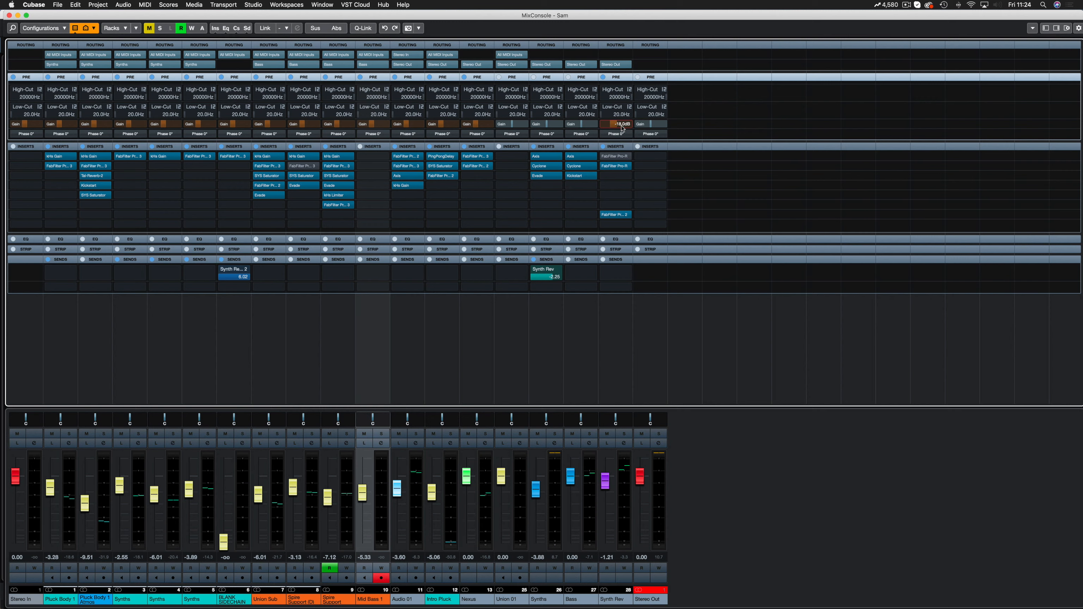
pyautogui.moveTo(623, 126); pyautogui.dragTo(628, 79)
# Play the full mix and compare it with Pro-C 2 on Synth Rev bypassed and active
pyautogui.press('space')
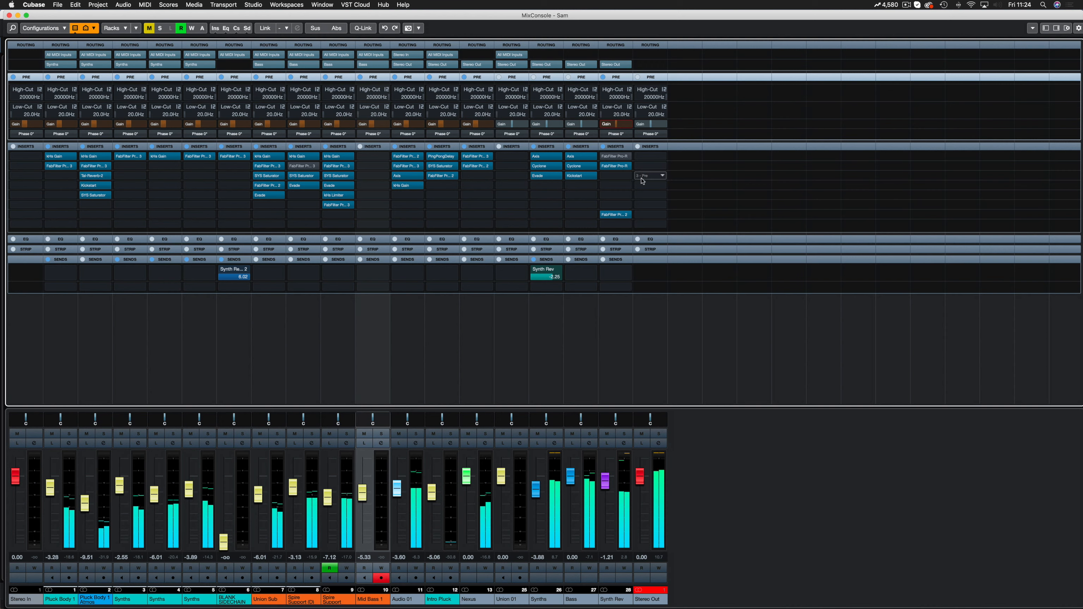
pyautogui.click(603, 215)
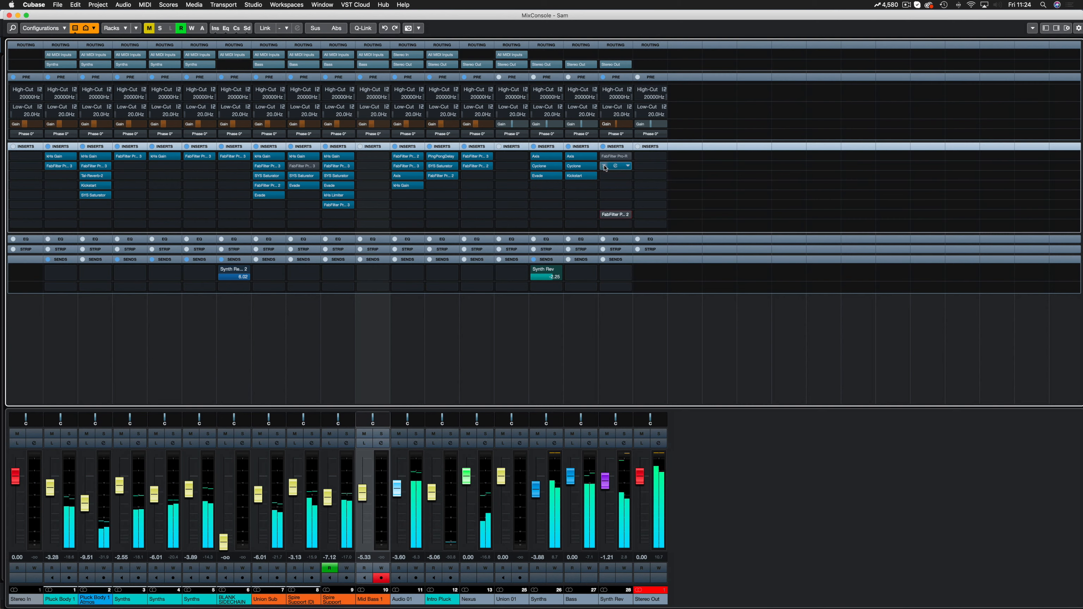
pyautogui.click(603, 215)
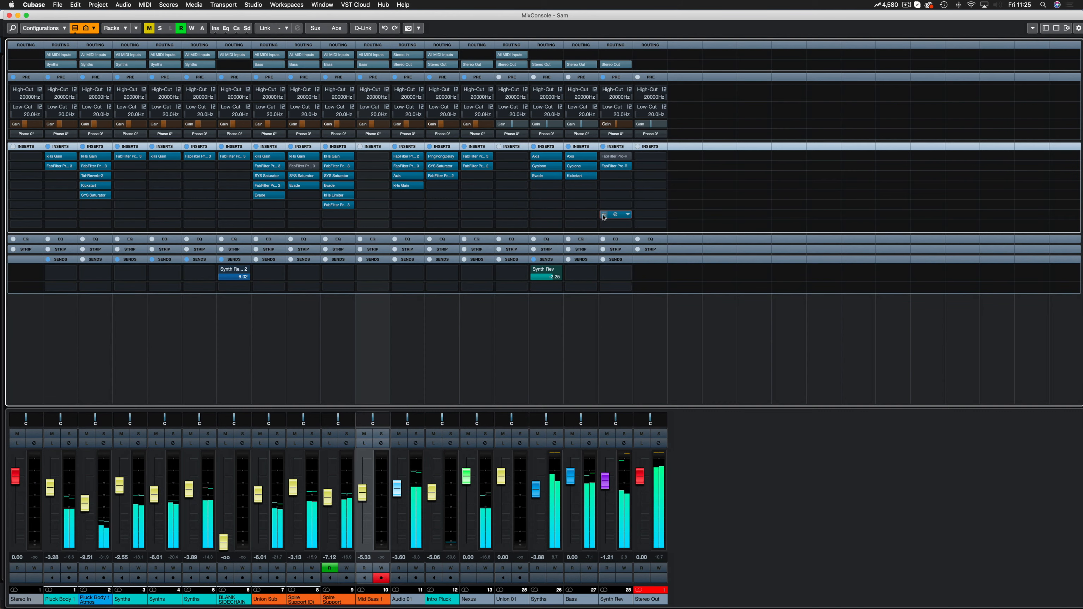
# Open the active Pro-R on Synth Rev, compare the full mix with the boosted Post EQ bell band bypassed and active, and close the plug-in
pyautogui.click(614, 167)
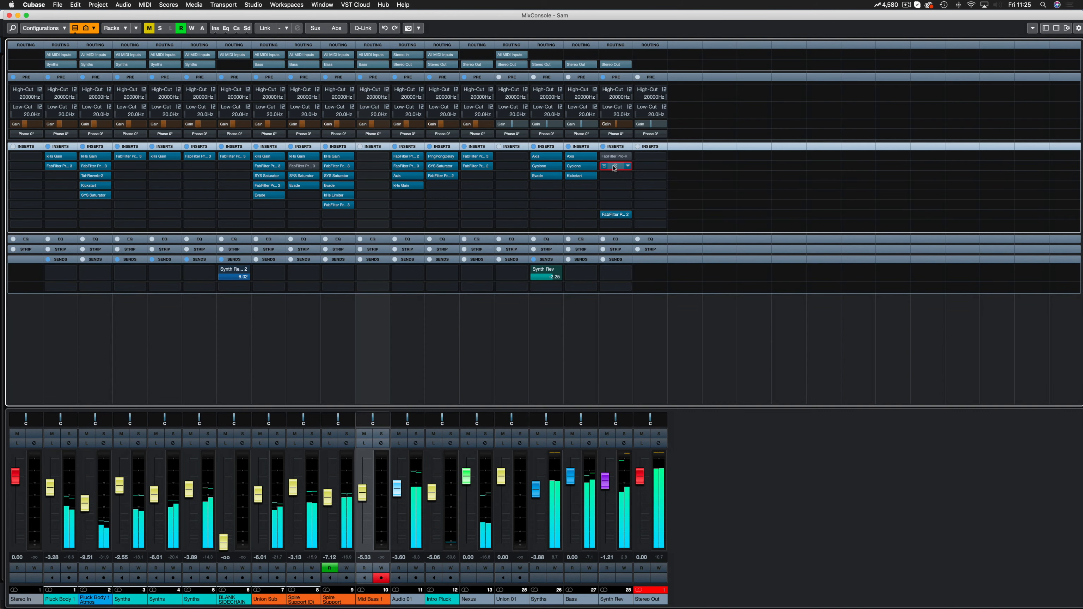
pyautogui.moveTo(673, 251)
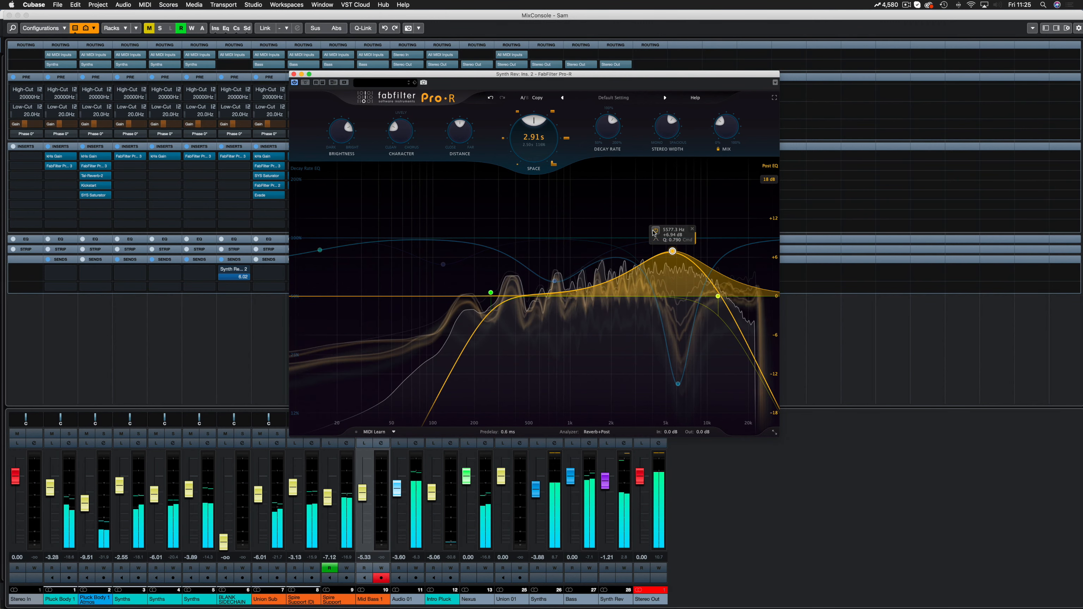
pyautogui.click(655, 231)
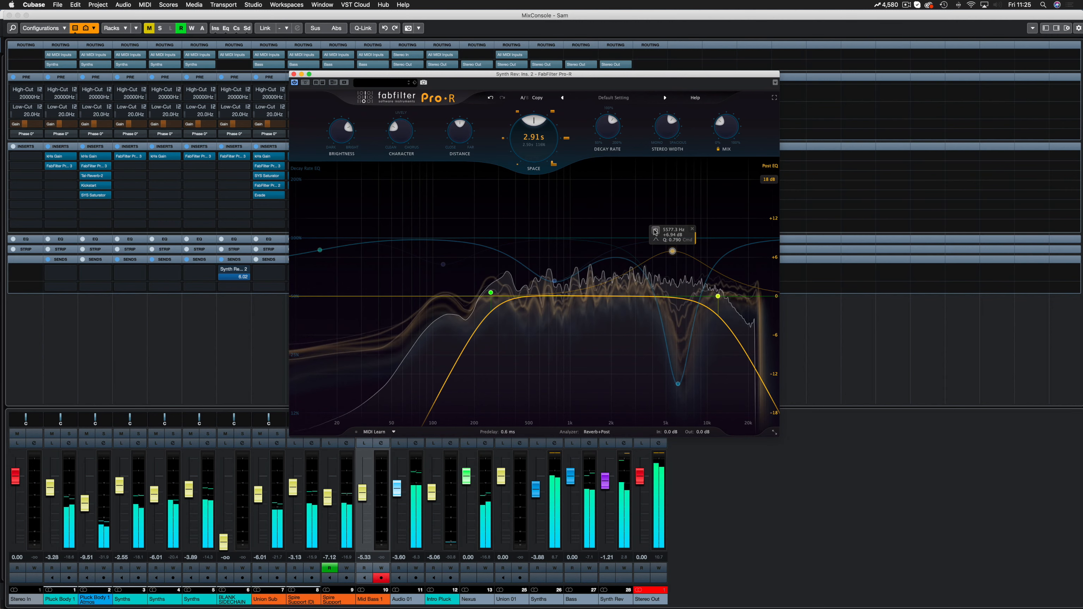
pyautogui.click(656, 232)
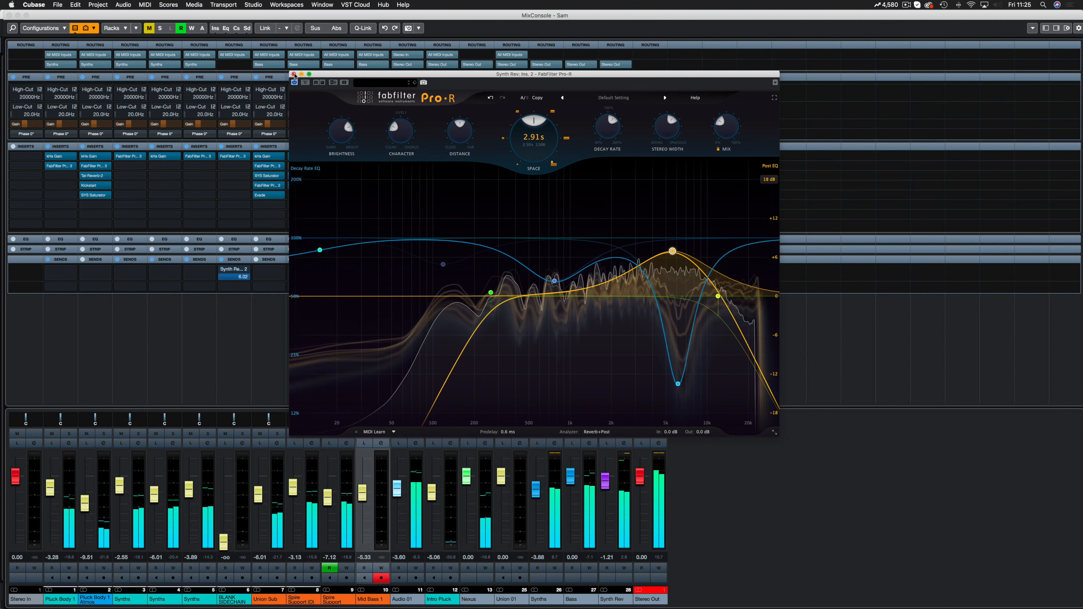
pyautogui.click(293, 74)
# Compare the full mix with Evade on the Synths group bypassed and active, then briefly review its settings again and close it
pyautogui.click(545, 176)
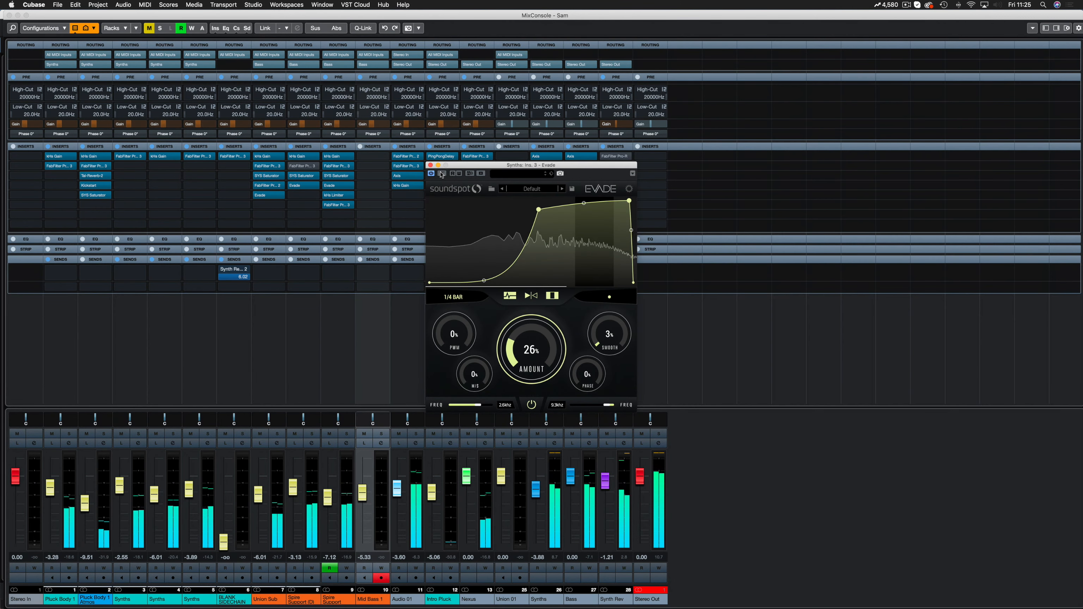
pyautogui.click(442, 174)
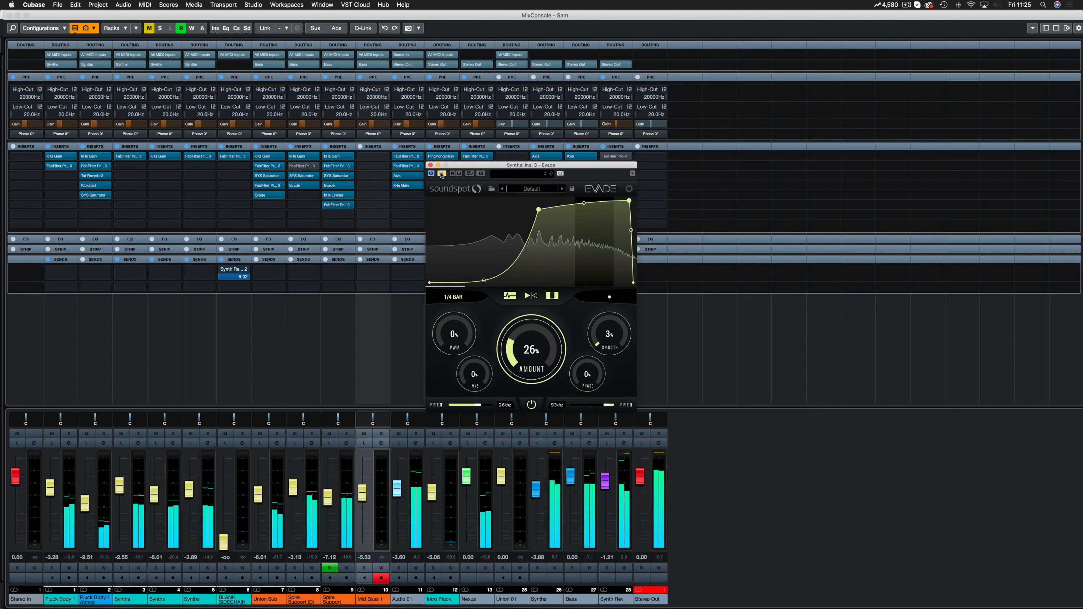
pyautogui.click(442, 174)
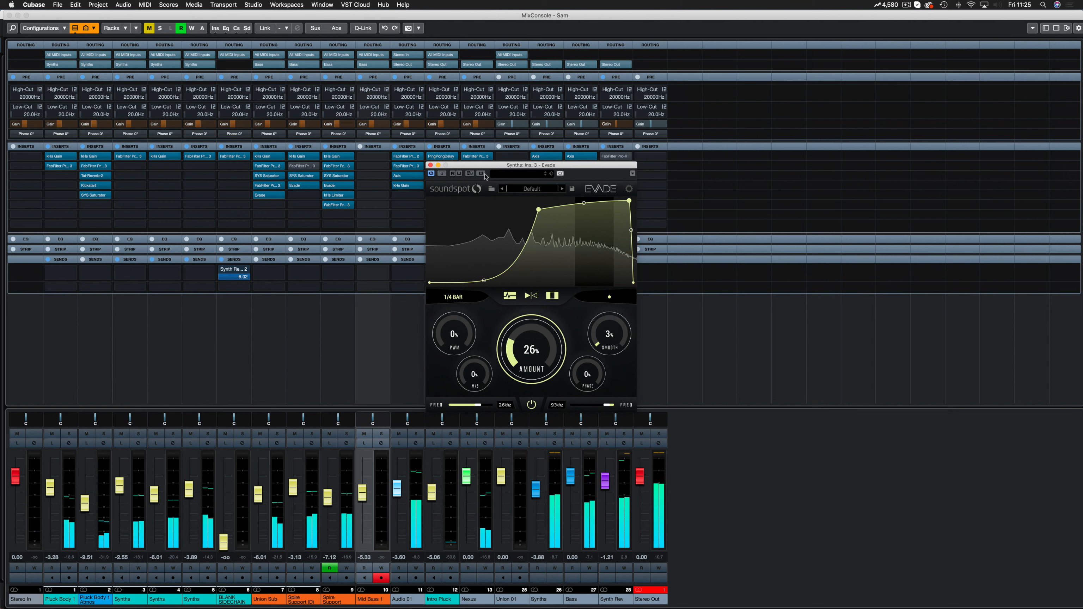
pyautogui.click(430, 166)
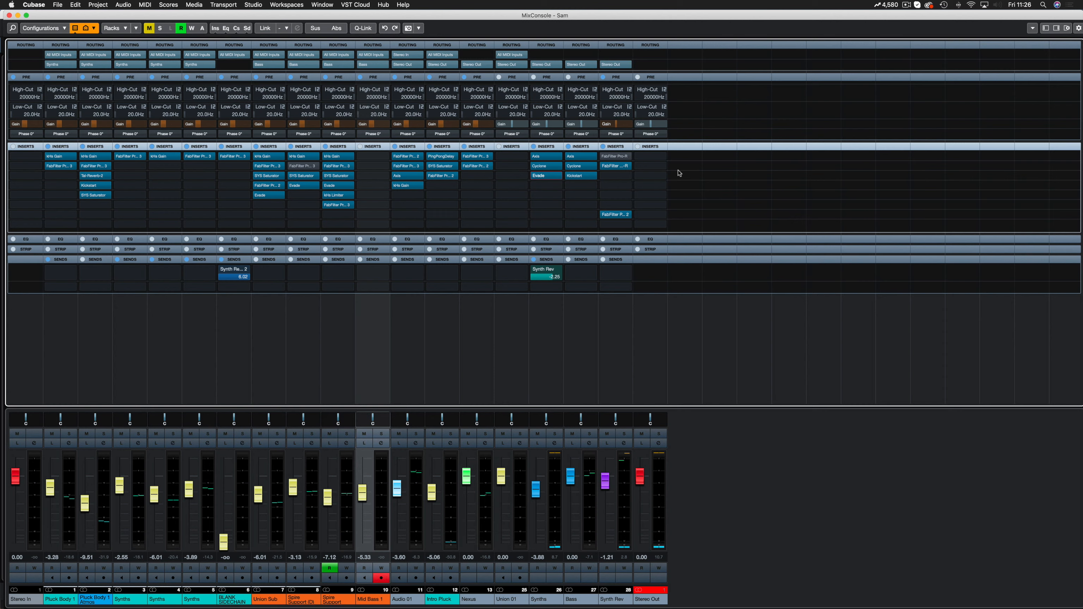
pyautogui.click(544, 176)
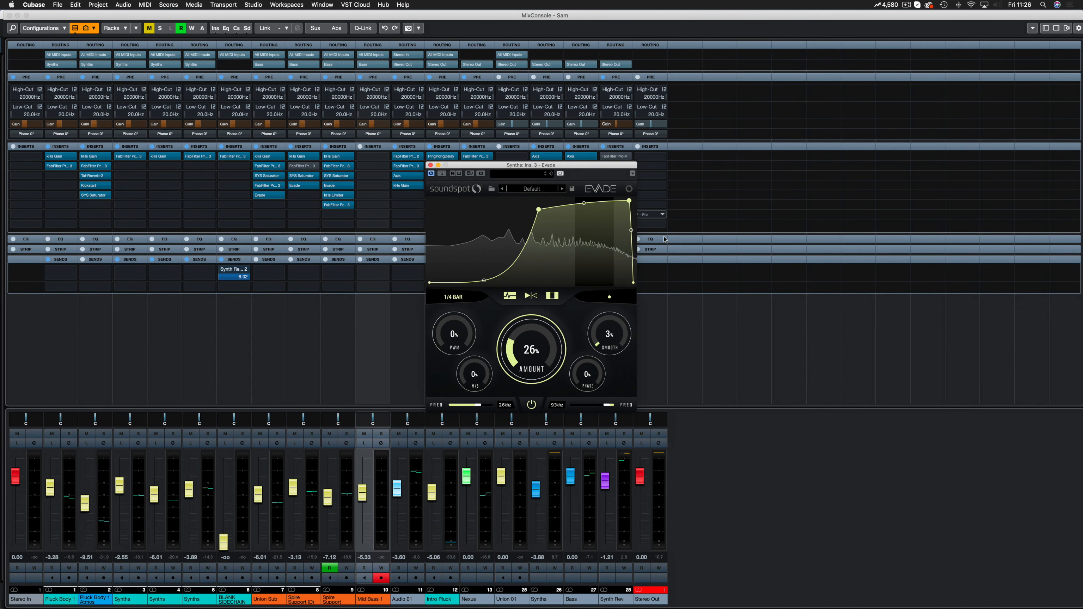
pyautogui.click(430, 166)
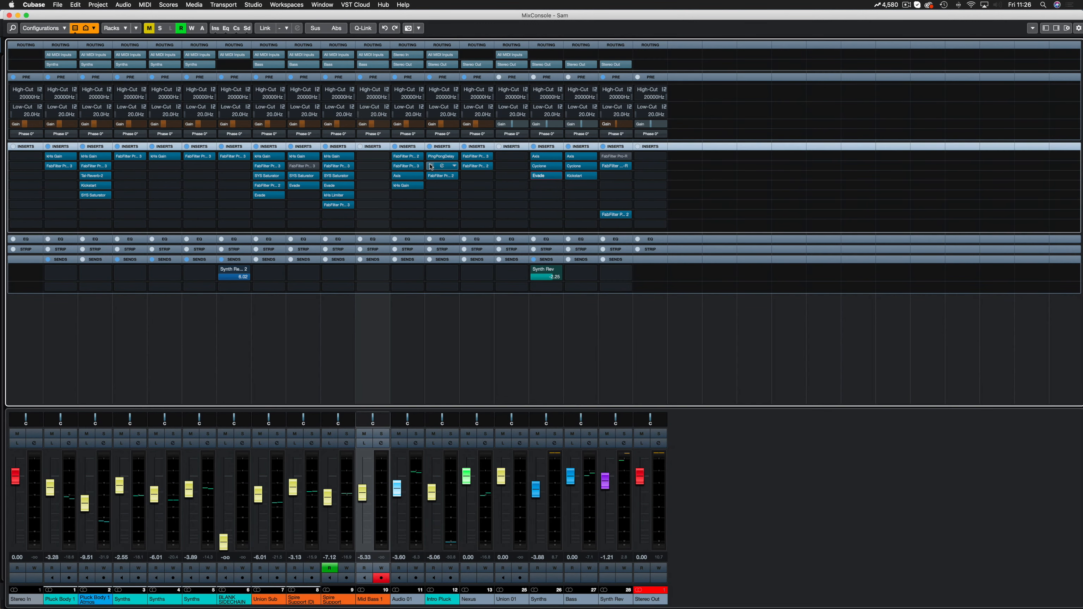